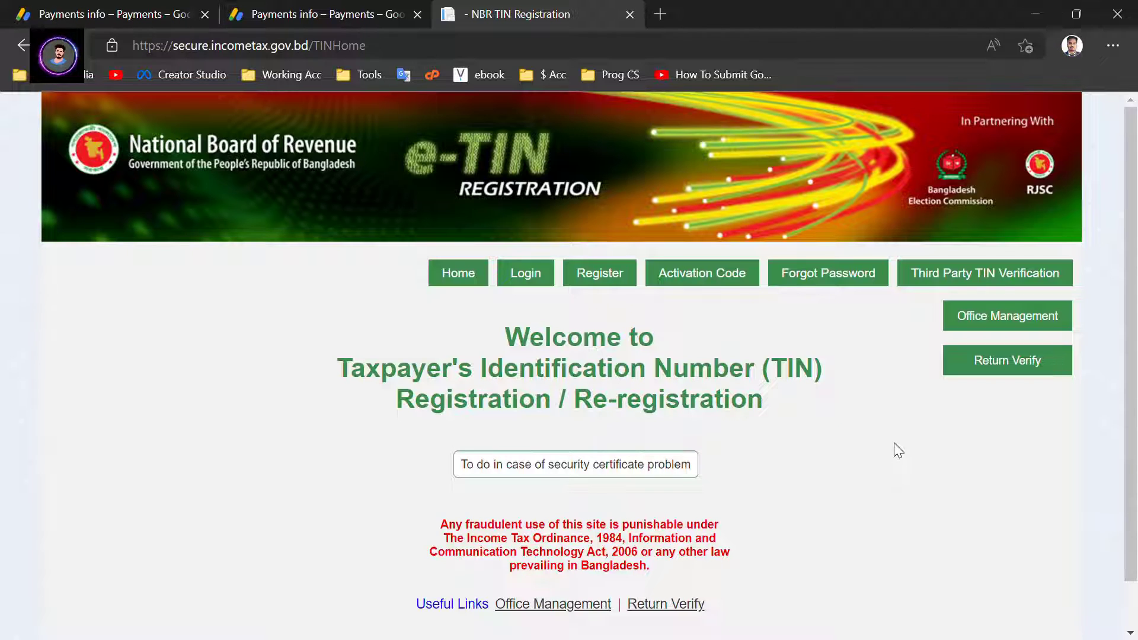
- Open the new-user registration form and enter a user ID, password and password confirmation
{"action": "left_click", "coordinate": [603, 283]}
{"action": "scroll", "coordinate": [616, 338], "scroll_direction": "down", "scroll_amount": 3}
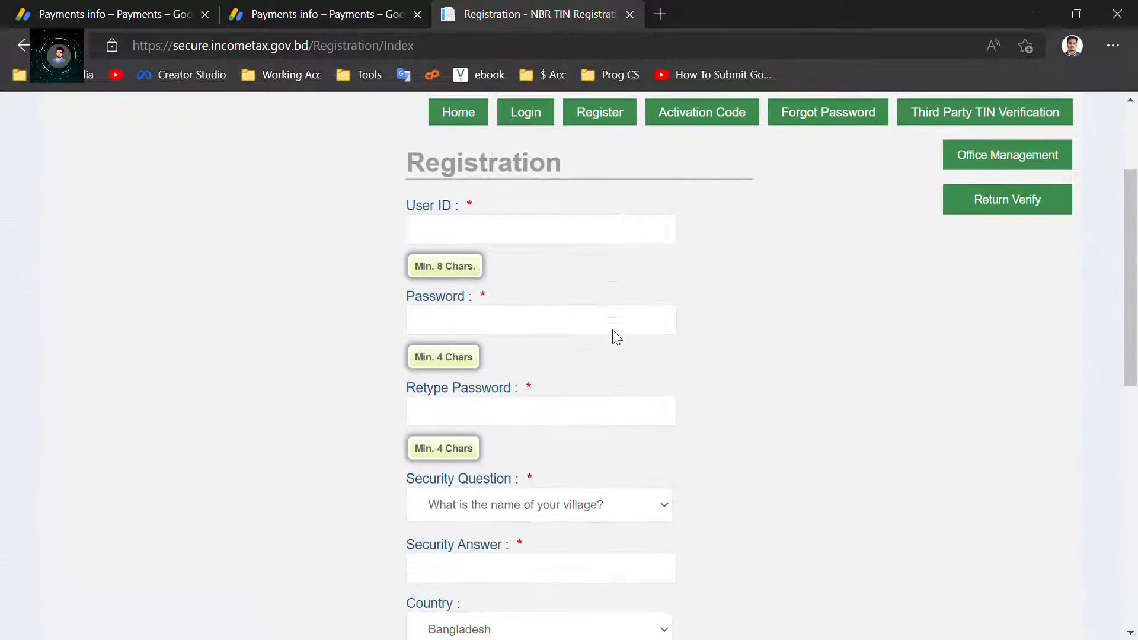
{"action": "left_click", "coordinate": [503, 237]}
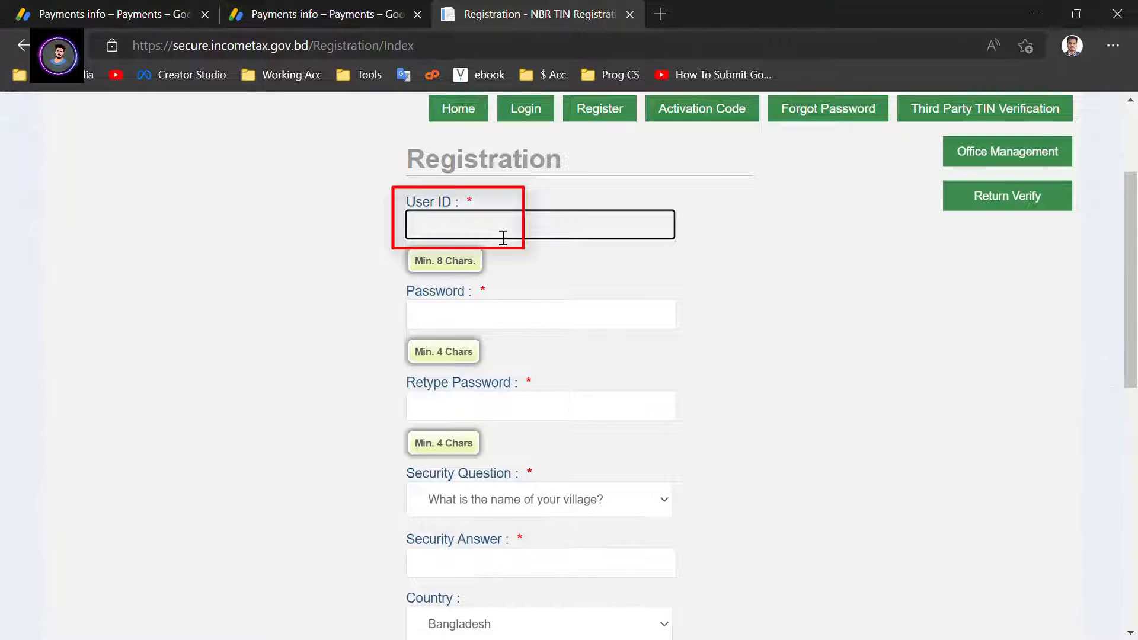
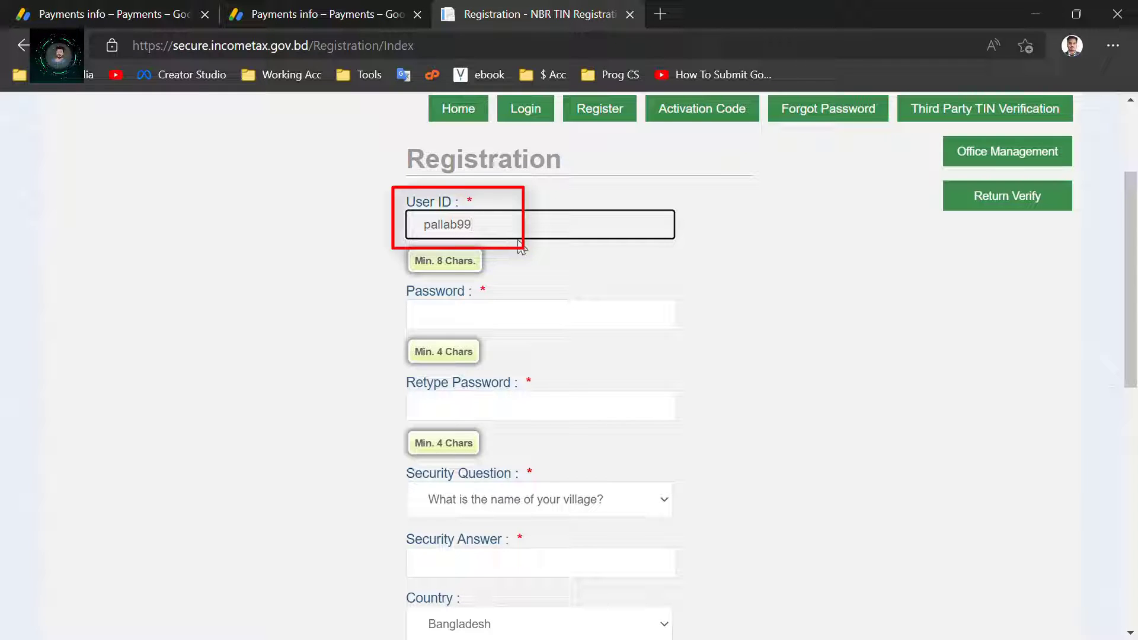
{"action": "left_click", "coordinate": [492, 322]}
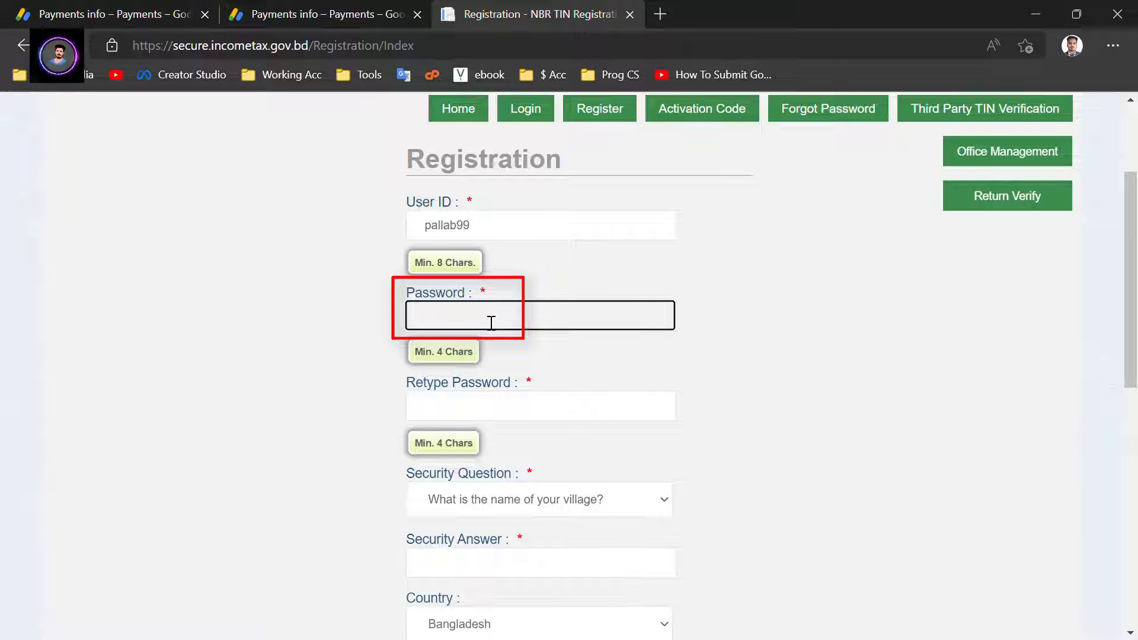
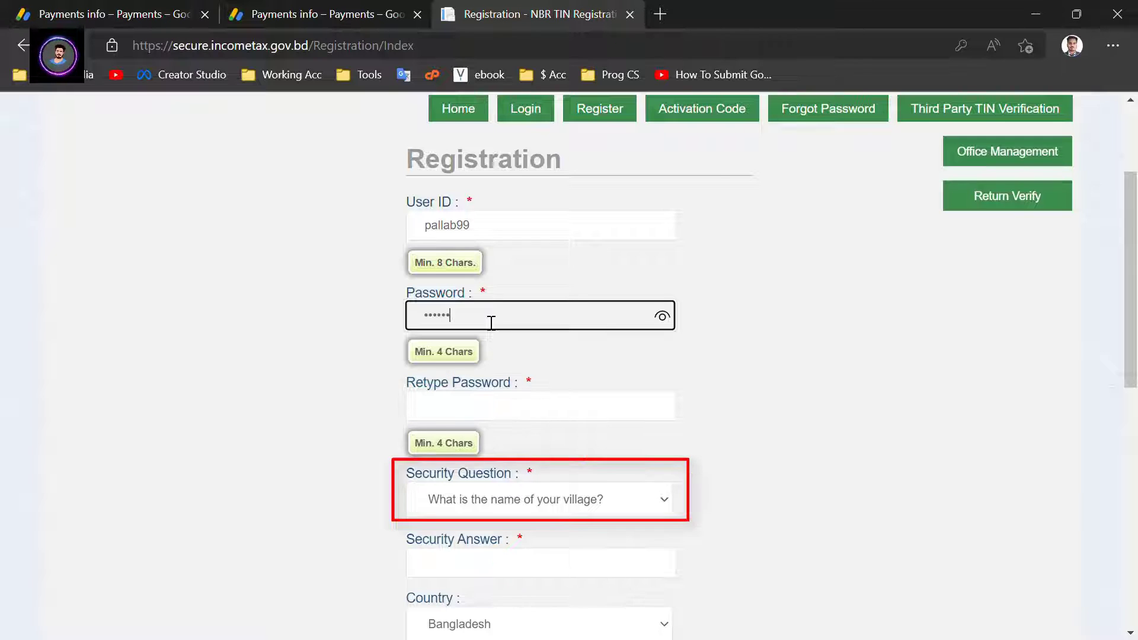
{"action": "left_click", "coordinate": [487, 414]}
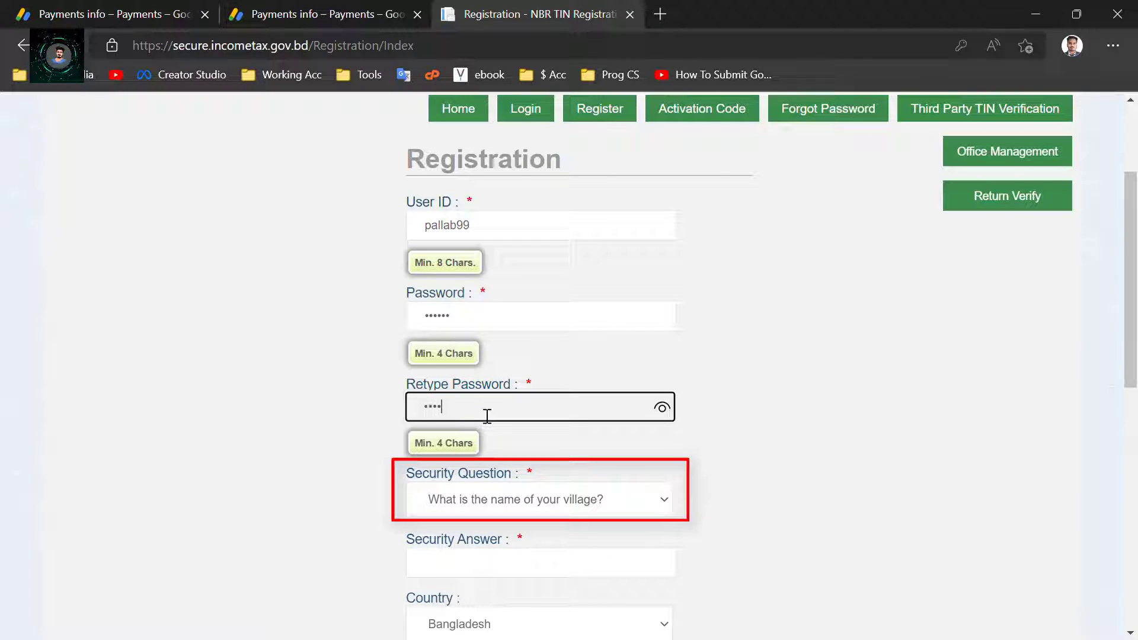
- Choose 'What is your favorite color?' as the security question and enter its answer
{"action": "scroll", "coordinate": [487, 416], "scroll_direction": "down", "scroll_amount": 3}
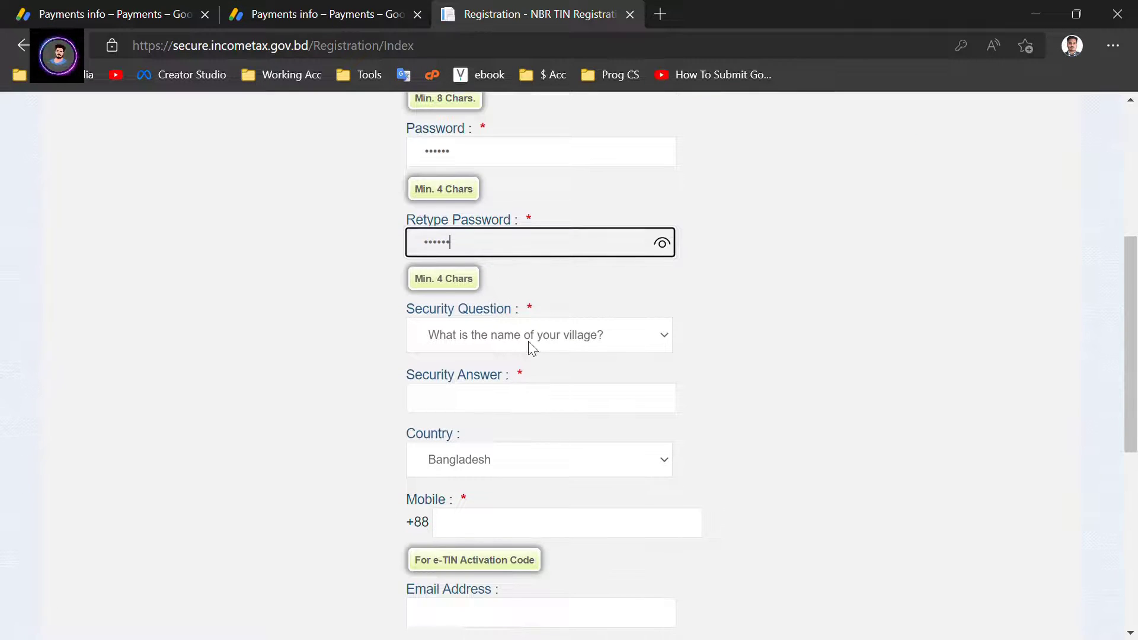
{"action": "scroll", "coordinate": [529, 345], "scroll_direction": "down", "scroll_amount": 1}
{"action": "left_click", "coordinate": [520, 254]}
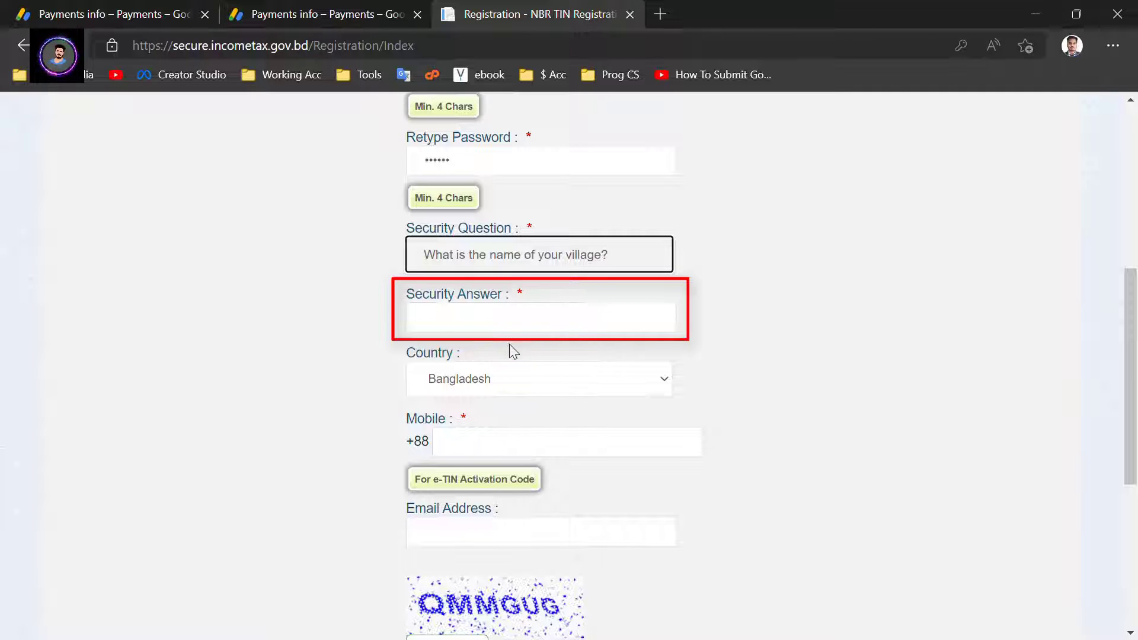
{"action": "key", "text": "Down"}
{"action": "left_click", "coordinate": [500, 328]}
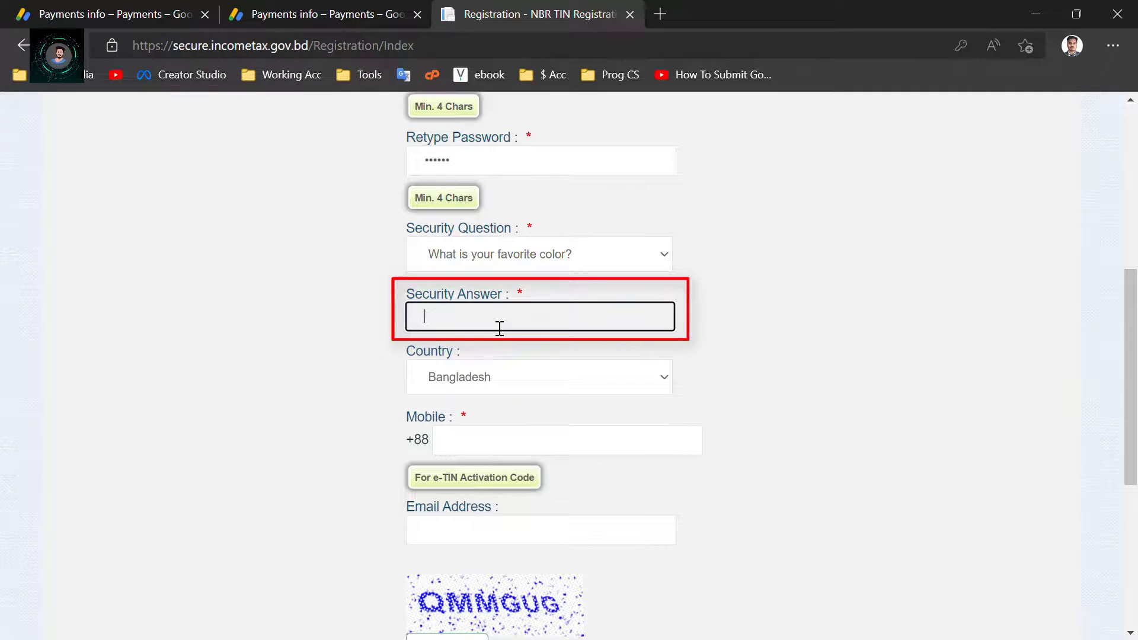
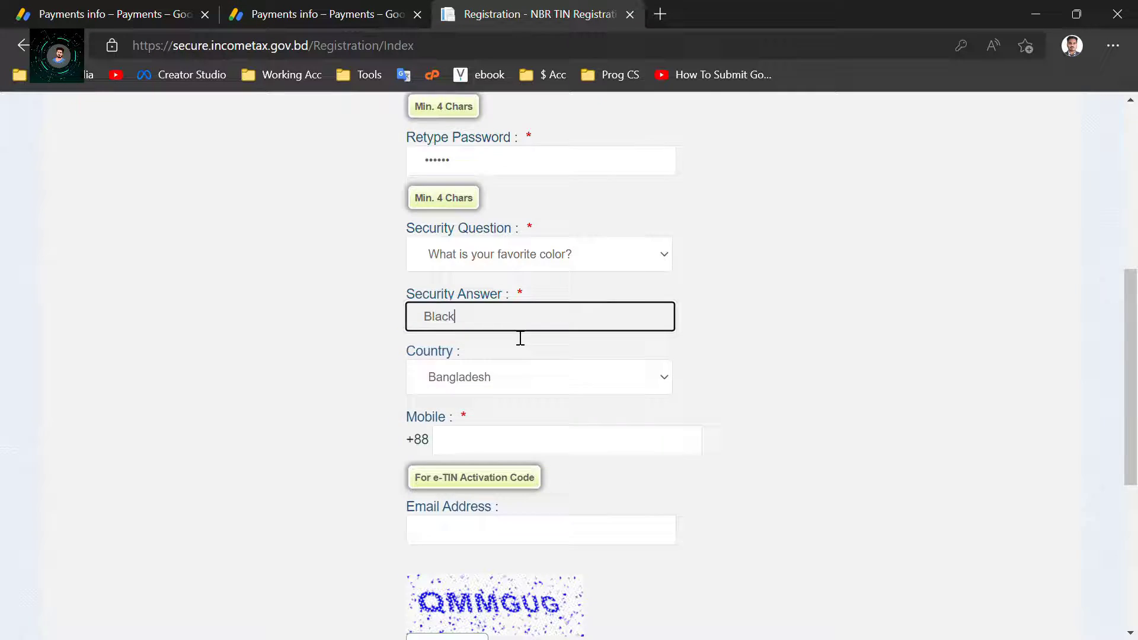
{"action": "scroll", "coordinate": [552, 314], "scroll_direction": "down", "scroll_amount": 3}
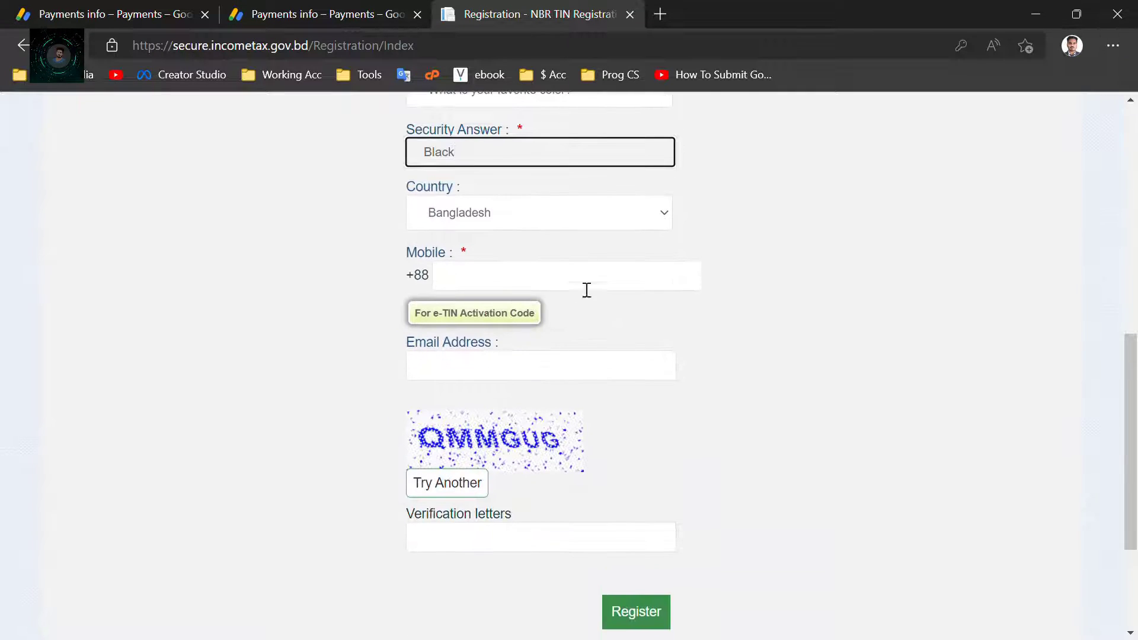
- Paste in the mobile number and type the e-mail address
{"action": "left_click", "coordinate": [531, 278]}
{"action": "key", "text": "ctrl+v"}
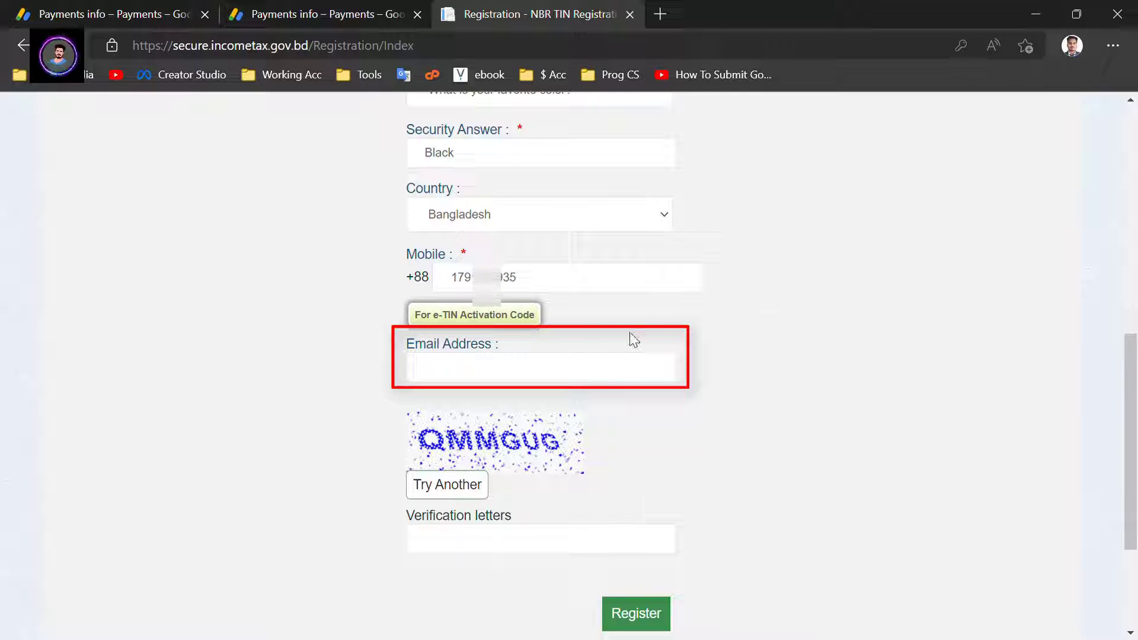
{"action": "left_click", "coordinate": [508, 377]}
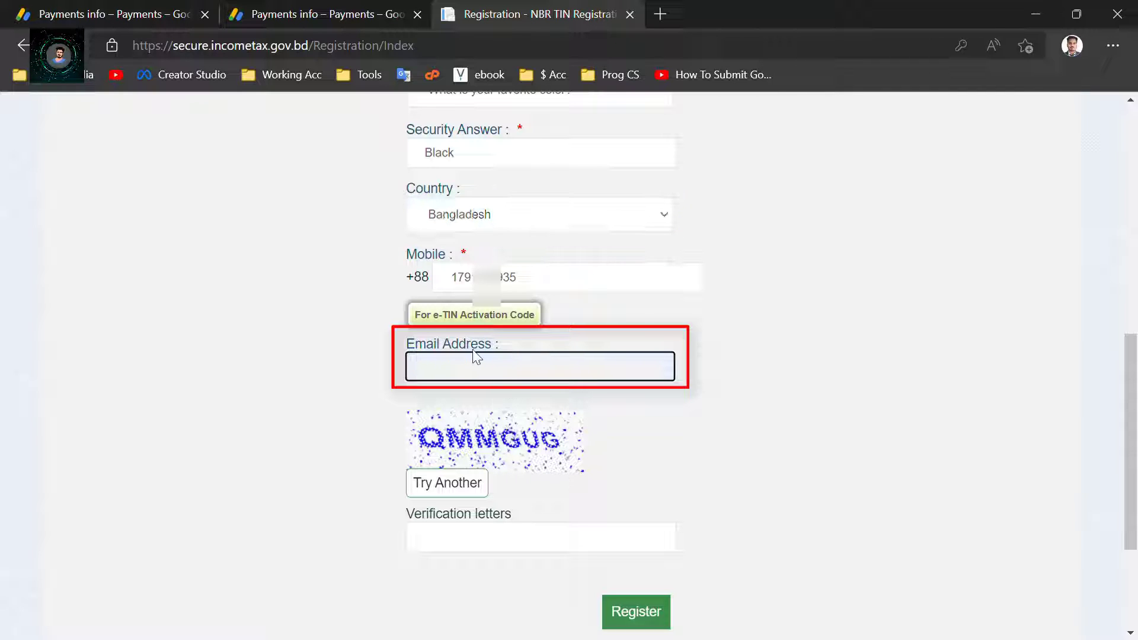
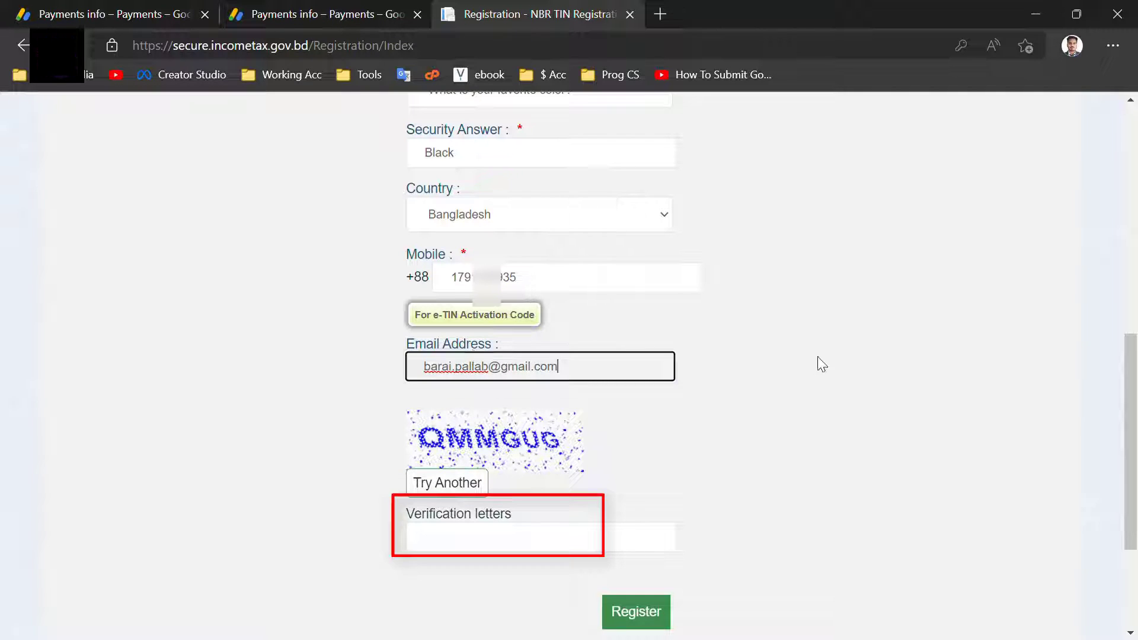
{"action": "left_click", "coordinate": [822, 364]}
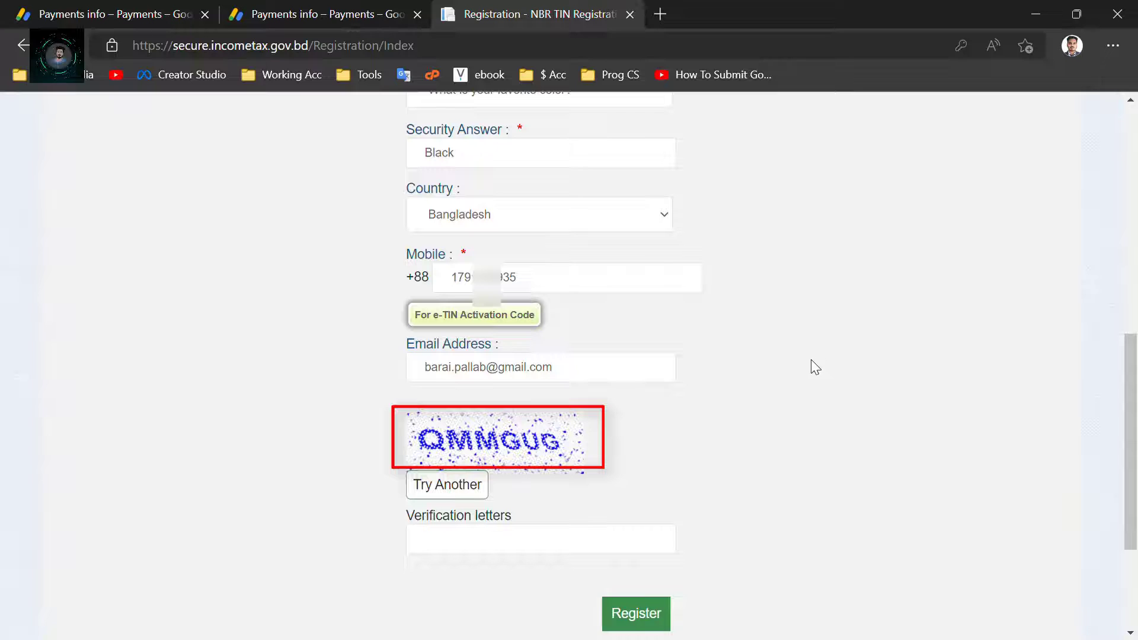
- Enter the captcha verification letters and submit the registration
{"action": "left_click", "coordinate": [470, 545]}
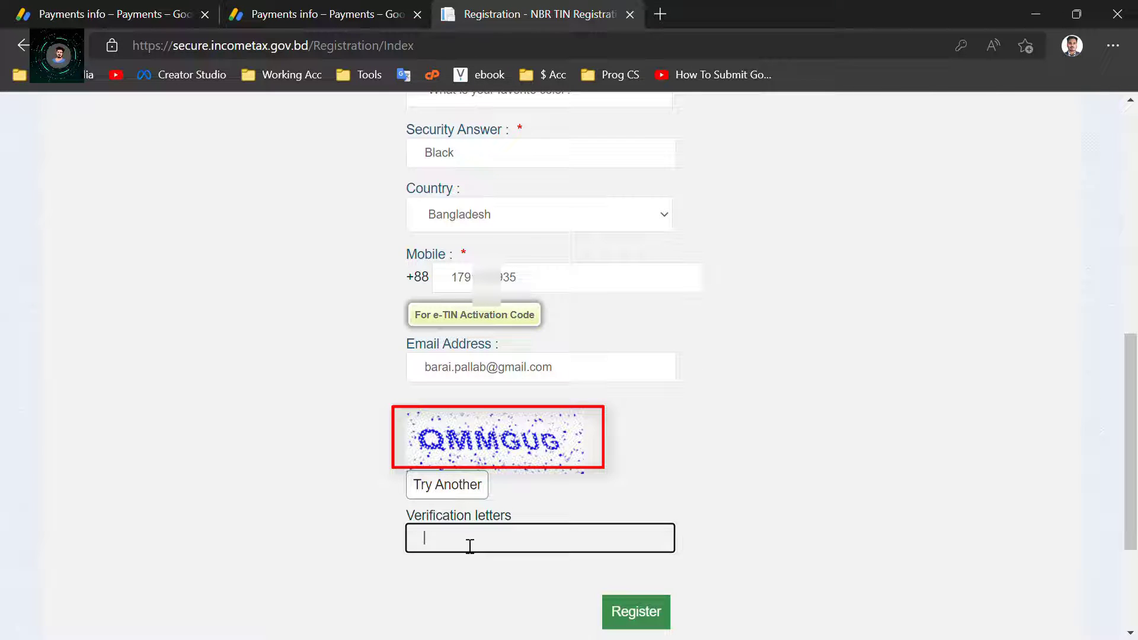
{"action": "type", "text": "QMM"}
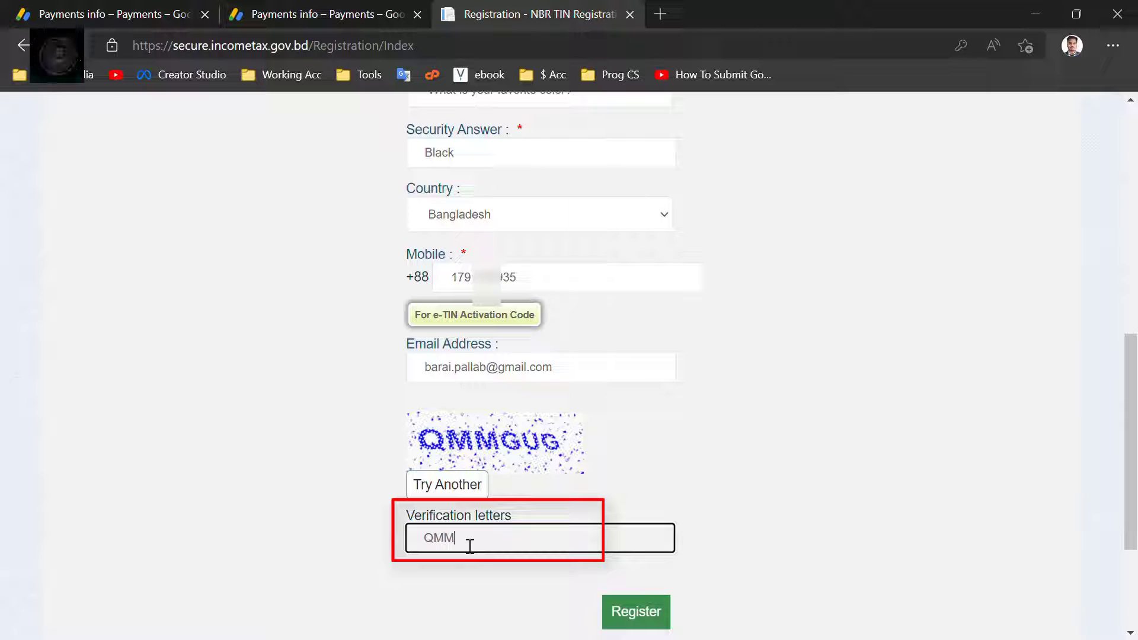
{"action": "type", "text": "GUG"}
{"action": "scroll", "coordinate": [472, 541], "scroll_direction": "down", "scroll_amount": 1}
{"action": "left_click", "coordinate": [649, 537]}
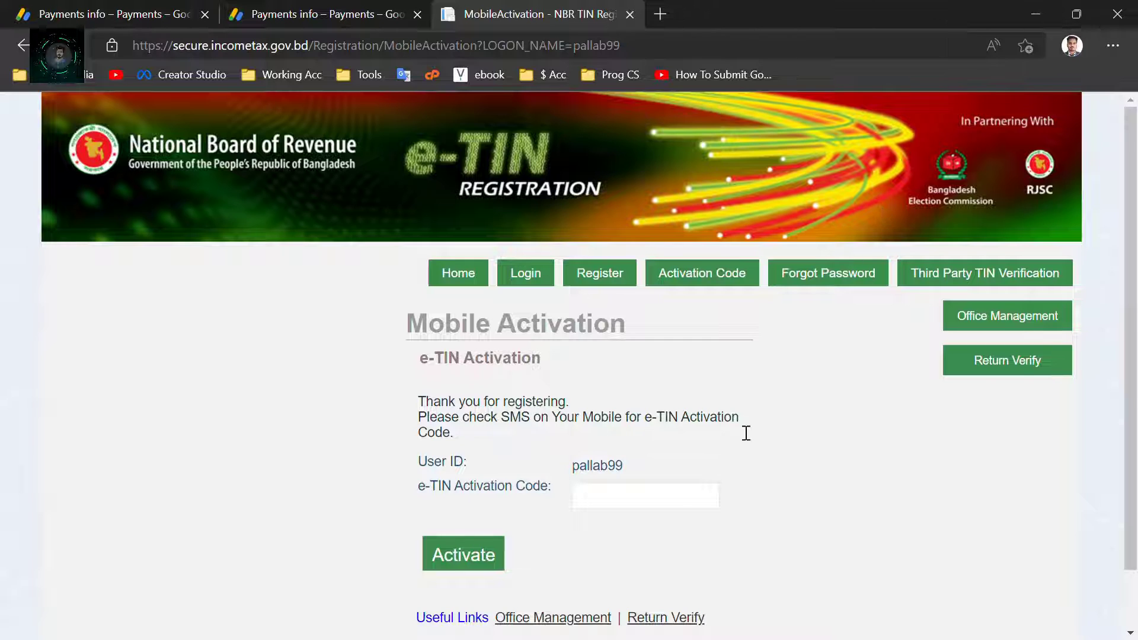
- Enter the SMS e-TIN activation code and activate the account
{"action": "scroll", "coordinate": [616, 486], "scroll_direction": "down", "scroll_amount": 1}
{"action": "left_click", "coordinate": [607, 437]}
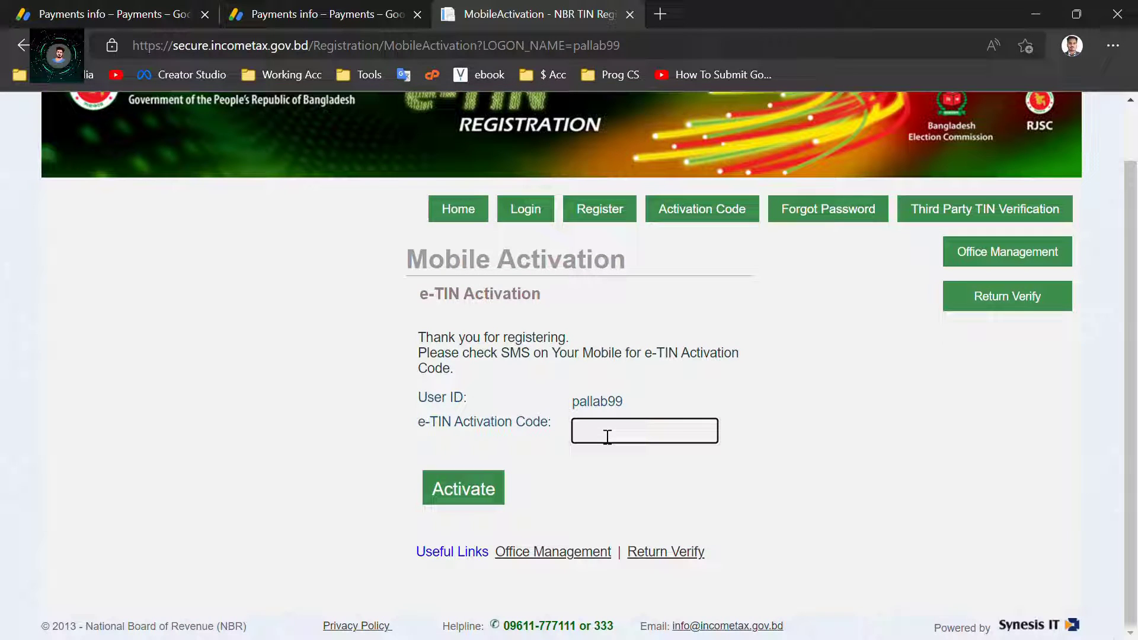
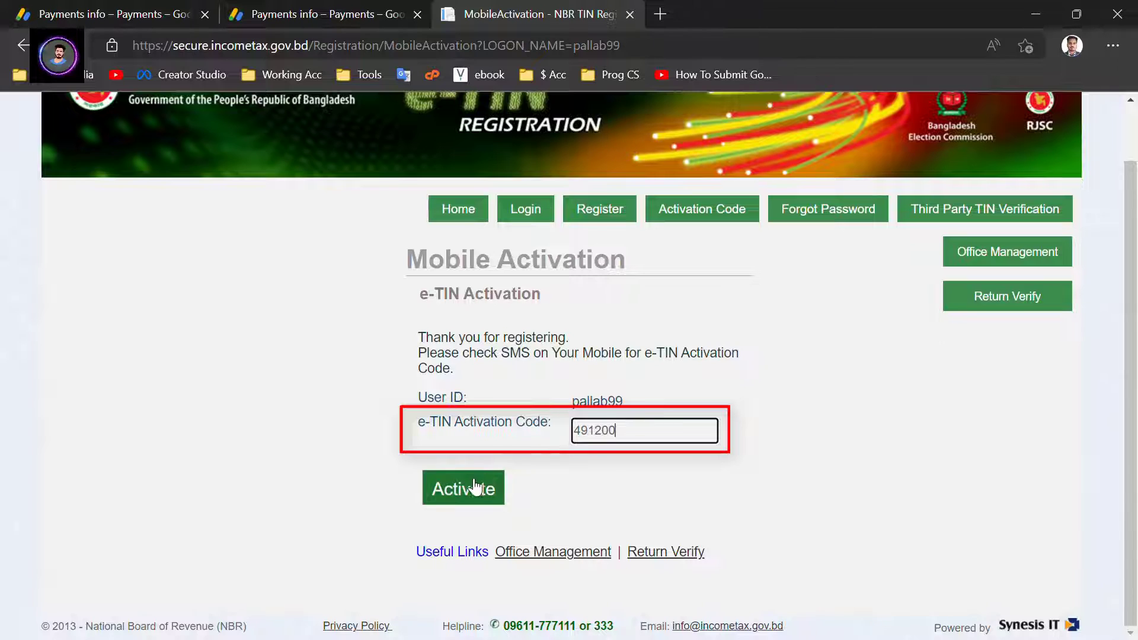
{"action": "left_click", "coordinate": [475, 487]}
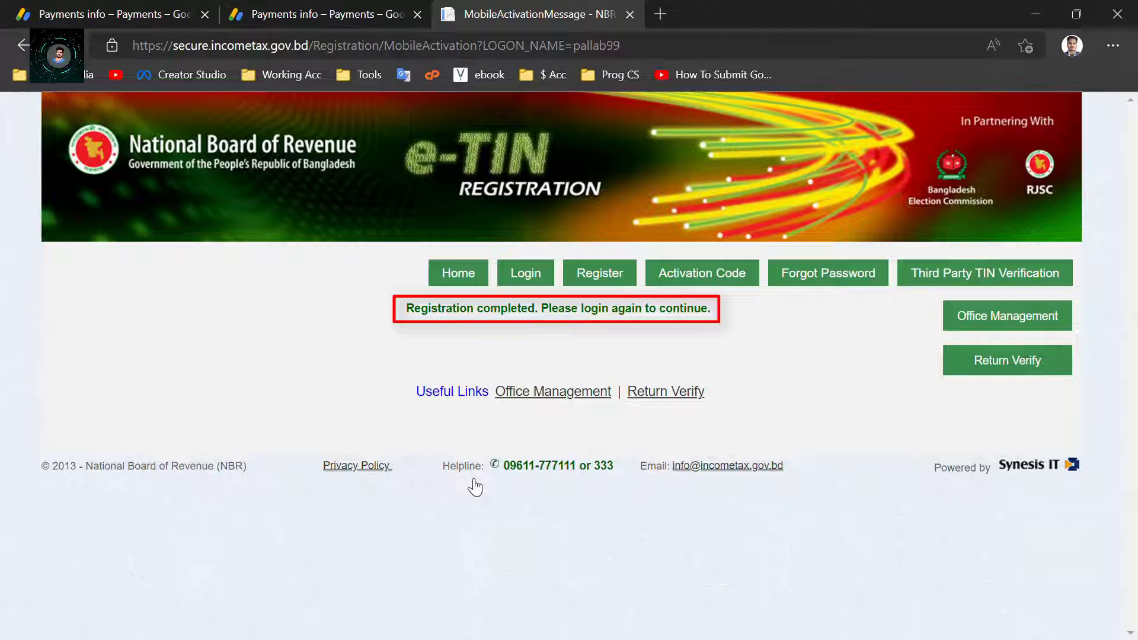
- Log in to the taxpayer account with the autofilled user ID and password
{"action": "left_click", "coordinate": [529, 278]}
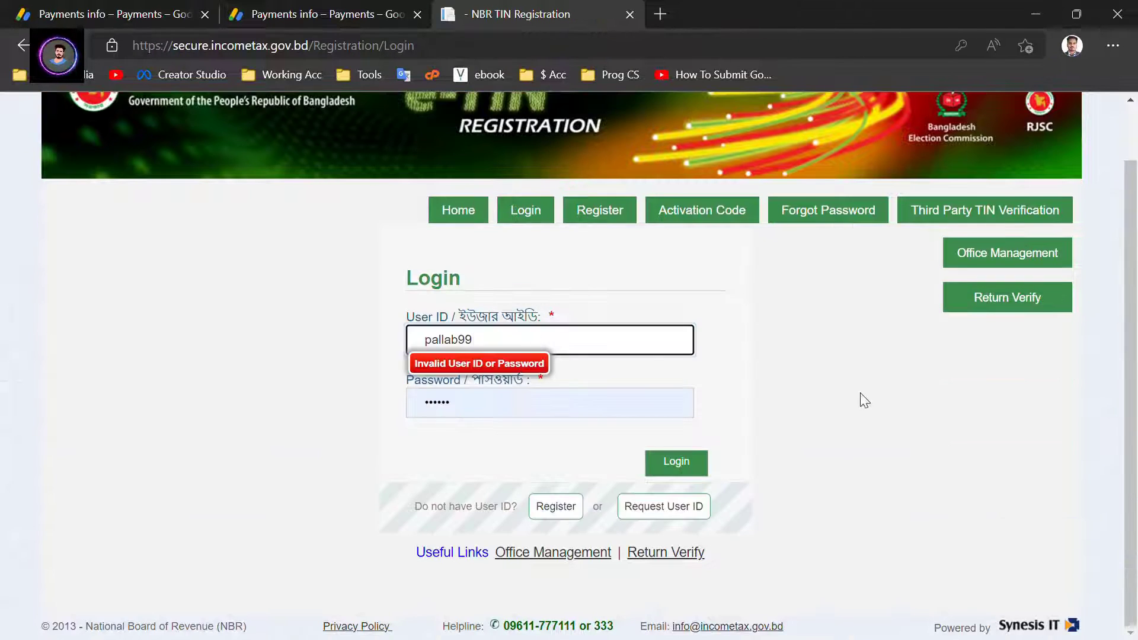
{"action": "left_click", "coordinate": [821, 395]}
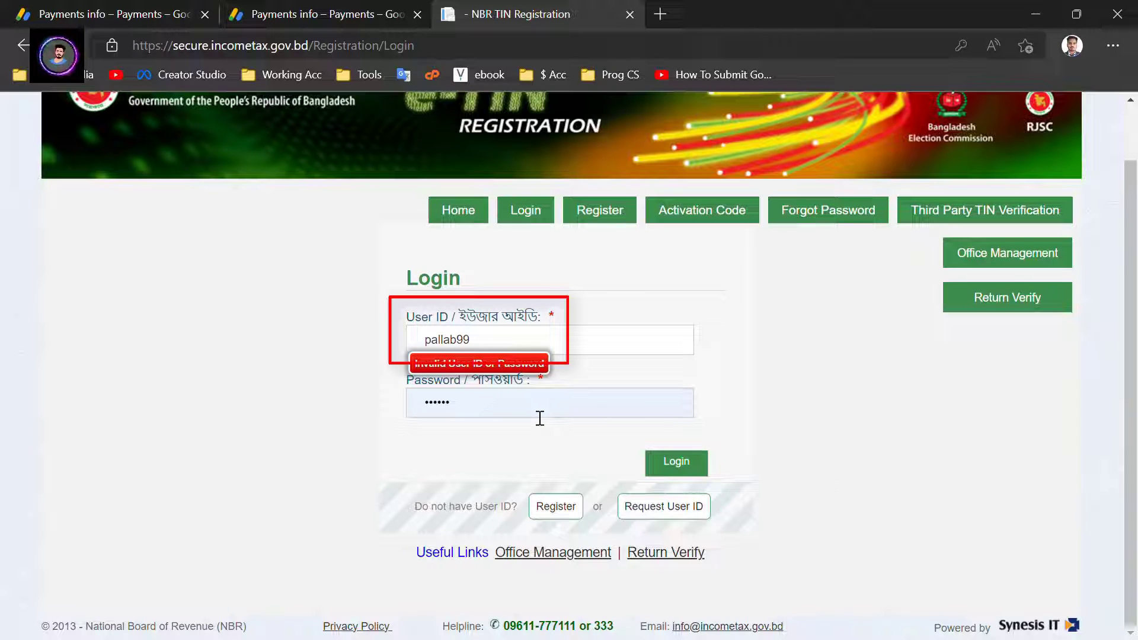
{"action": "left_click", "coordinate": [528, 338]}
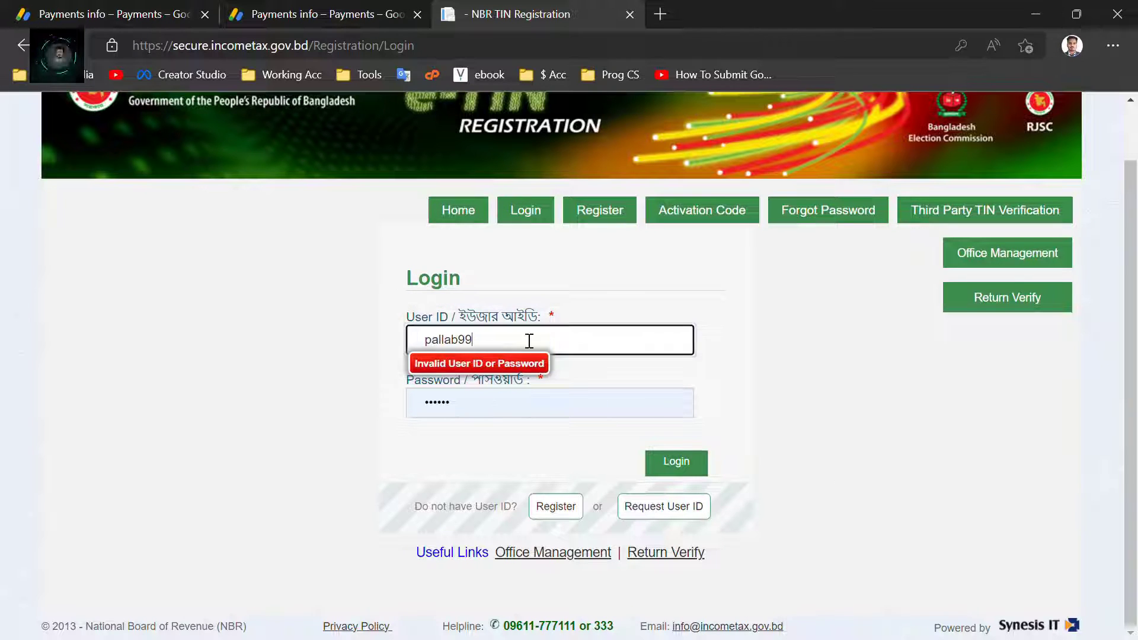
{"action": "left_click", "coordinate": [869, 403]}
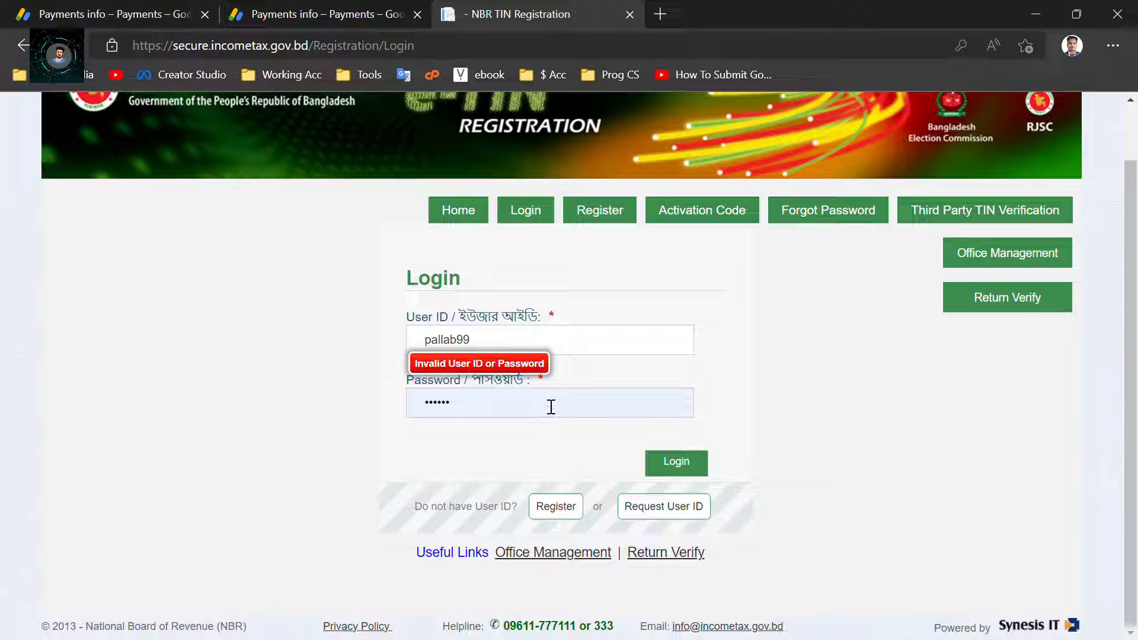
{"action": "left_click", "coordinate": [677, 462]}
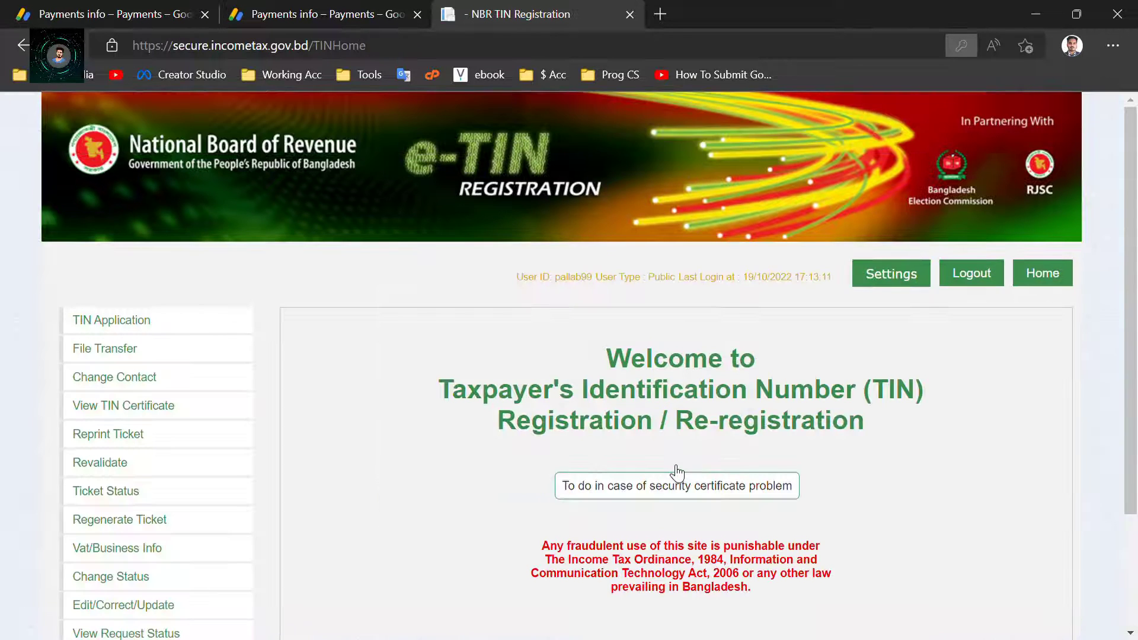
- Open the TIN Registration/Re-registration form from the TINHome page
{"action": "scroll", "coordinate": [547, 343], "scroll_direction": "down", "scroll_amount": 2}
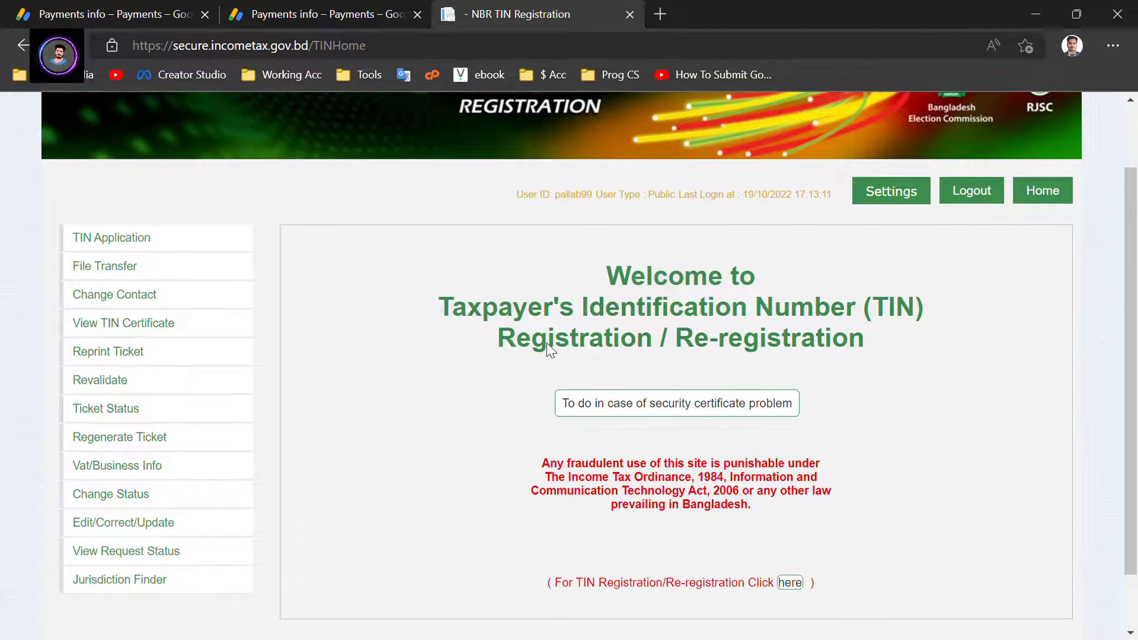
{"action": "scroll", "coordinate": [569, 372], "scroll_direction": "down", "scroll_amount": 2}
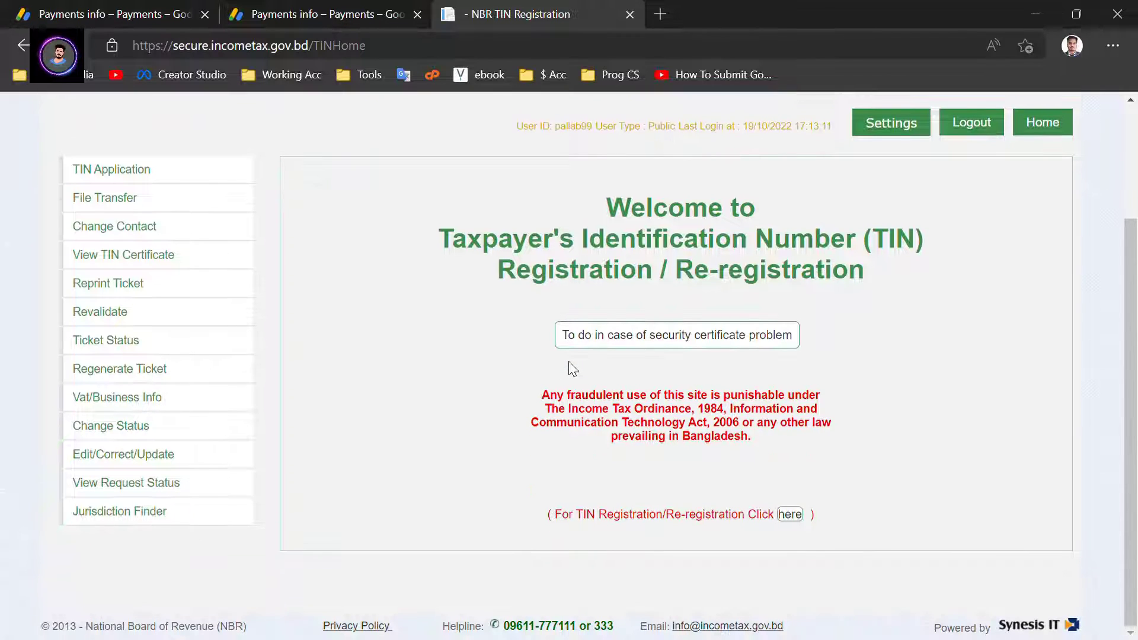
{"action": "left_click", "coordinate": [801, 517]}
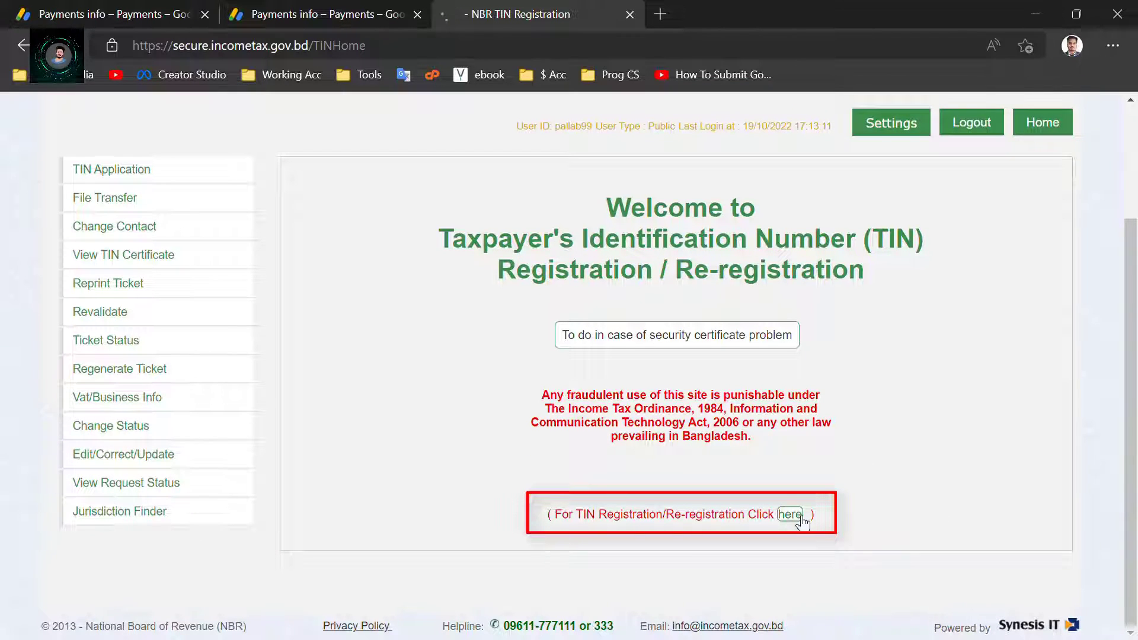
- Keep the taxpayer status and registration type, and set Purpose of TIN to Others
{"action": "scroll", "coordinate": [833, 399], "scroll_direction": "down", "scroll_amount": 2}
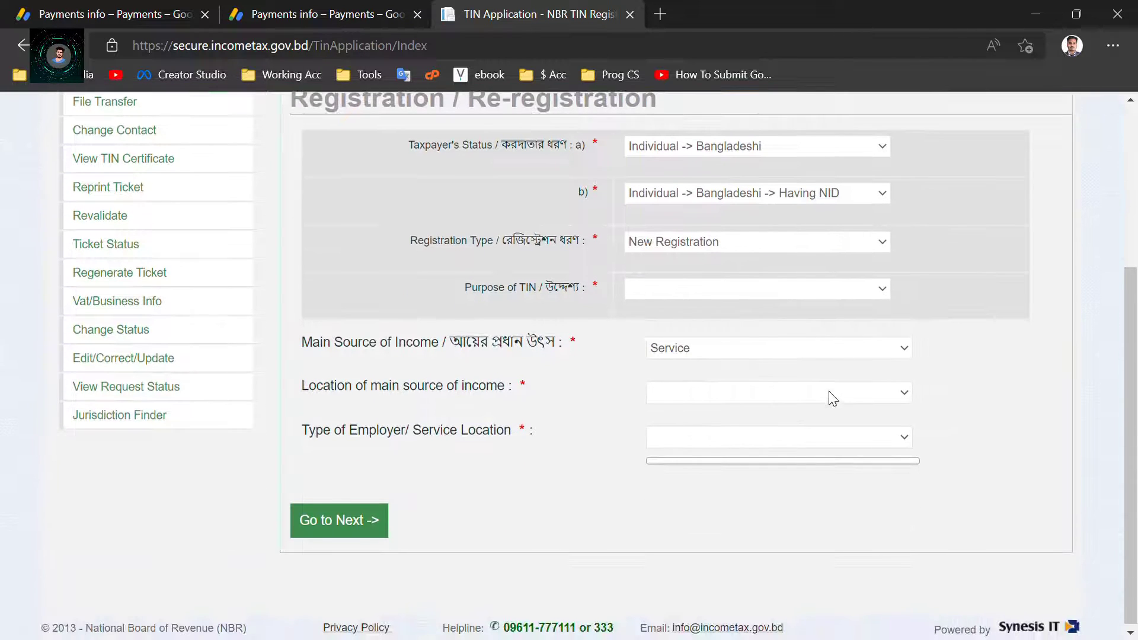
{"action": "scroll", "coordinate": [831, 394], "scroll_direction": "up", "scroll_amount": 1}
{"action": "left_click", "coordinate": [882, 231]}
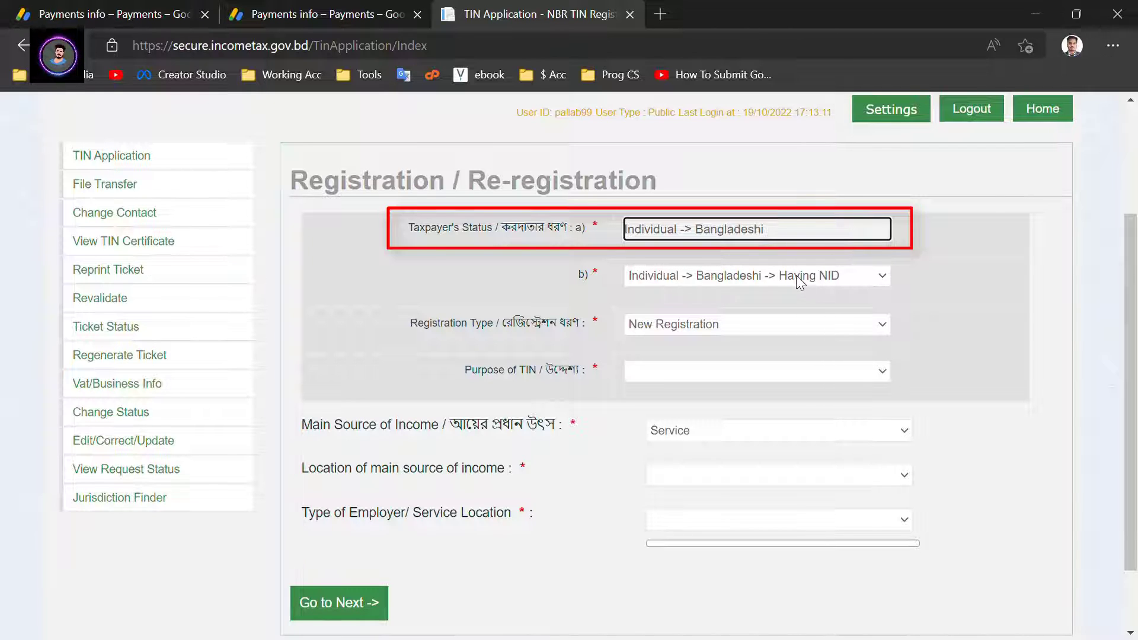
{"action": "key", "text": "Tab"}
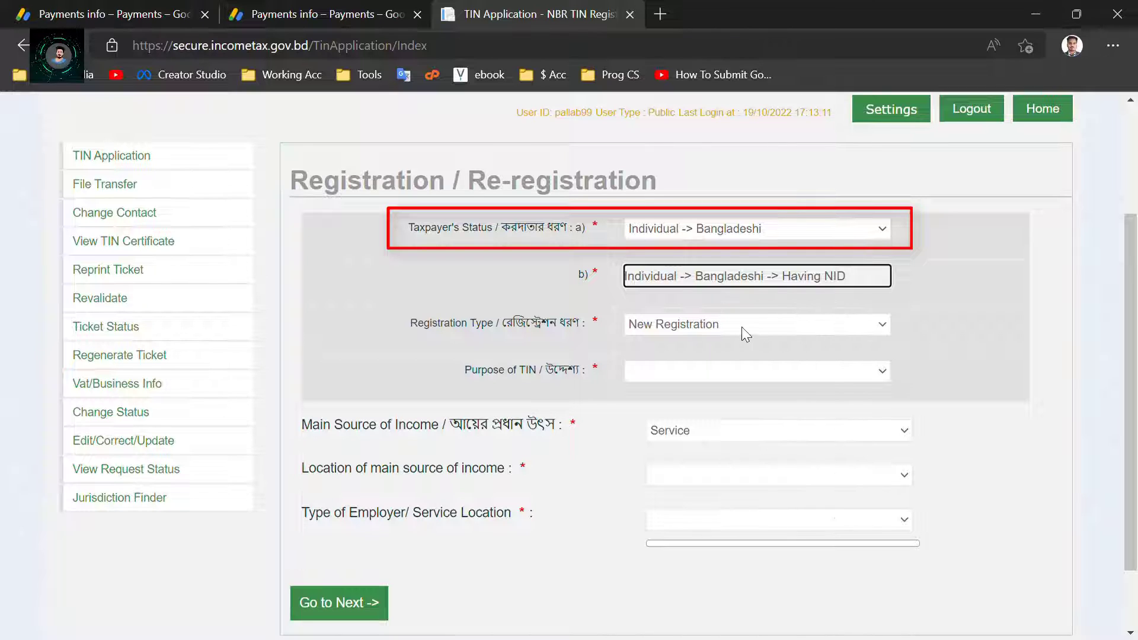
{"action": "key", "text": "Tab"}
{"action": "key", "text": "Tab"}
{"action": "scroll", "coordinate": [663, 361], "scroll_direction": "down", "scroll_amount": 2}
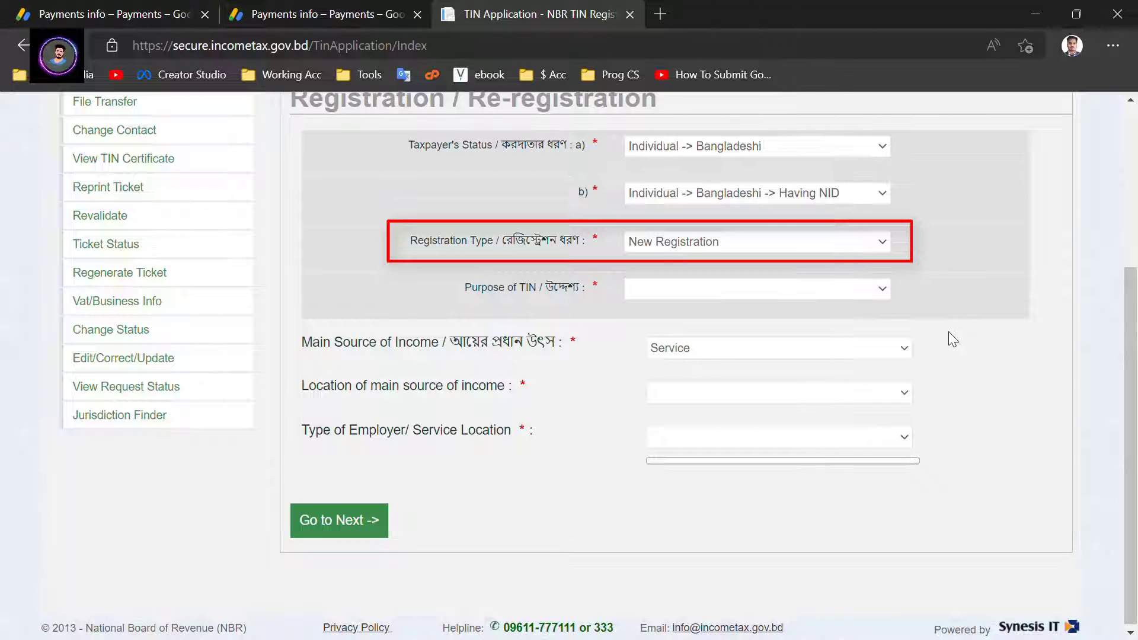
{"action": "left_click", "coordinate": [880, 293]}
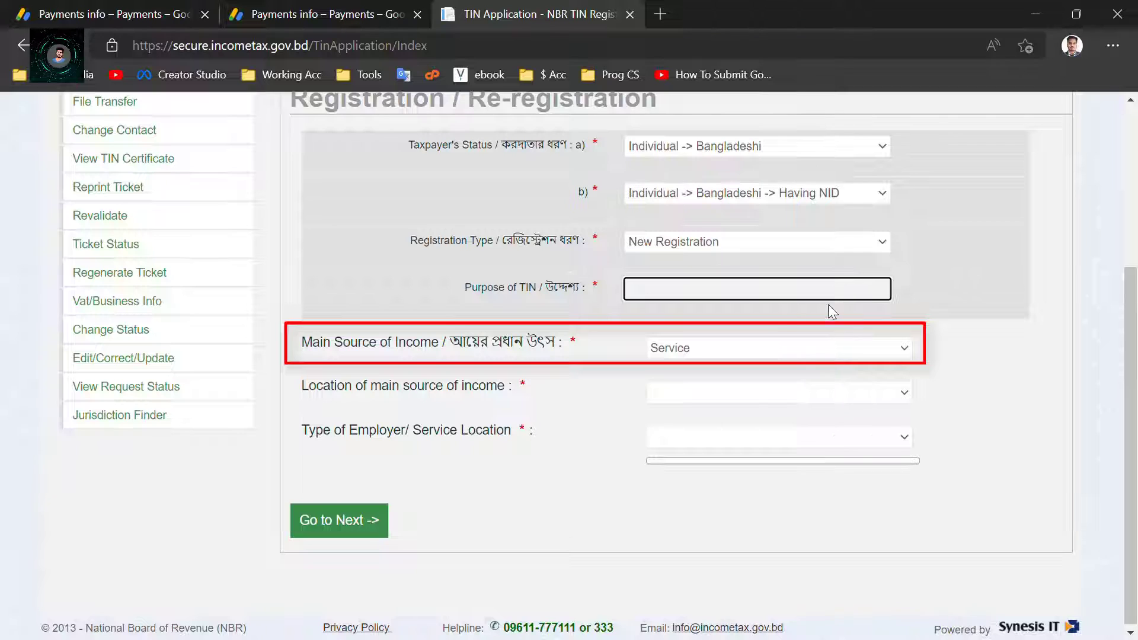
{"action": "left_click", "coordinate": [668, 360]}
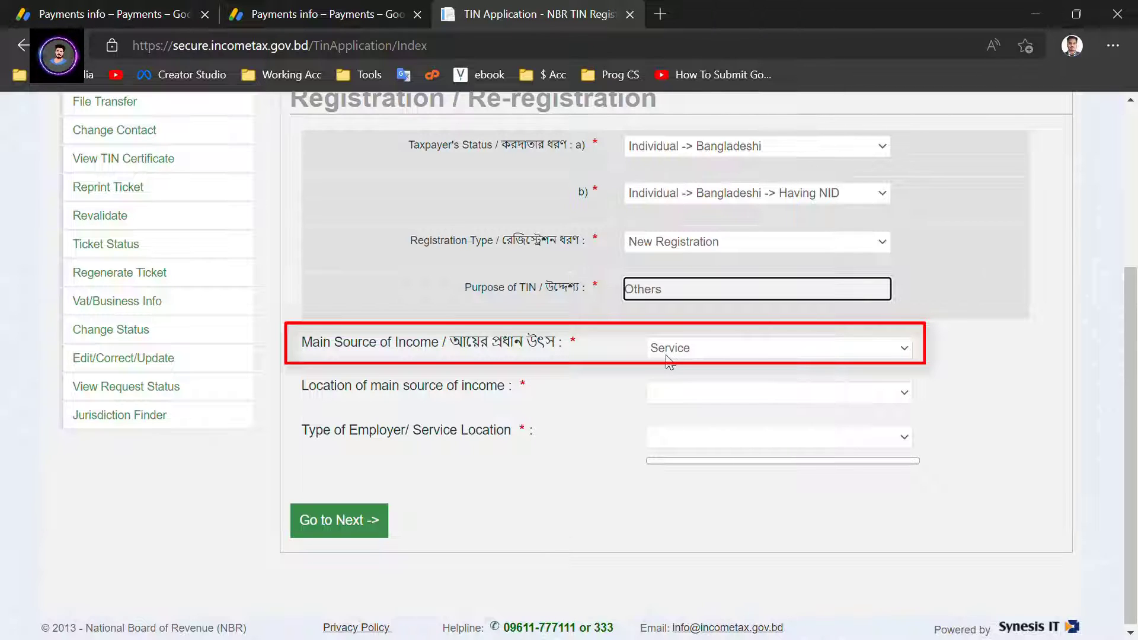
{"action": "left_click", "coordinate": [973, 357]}
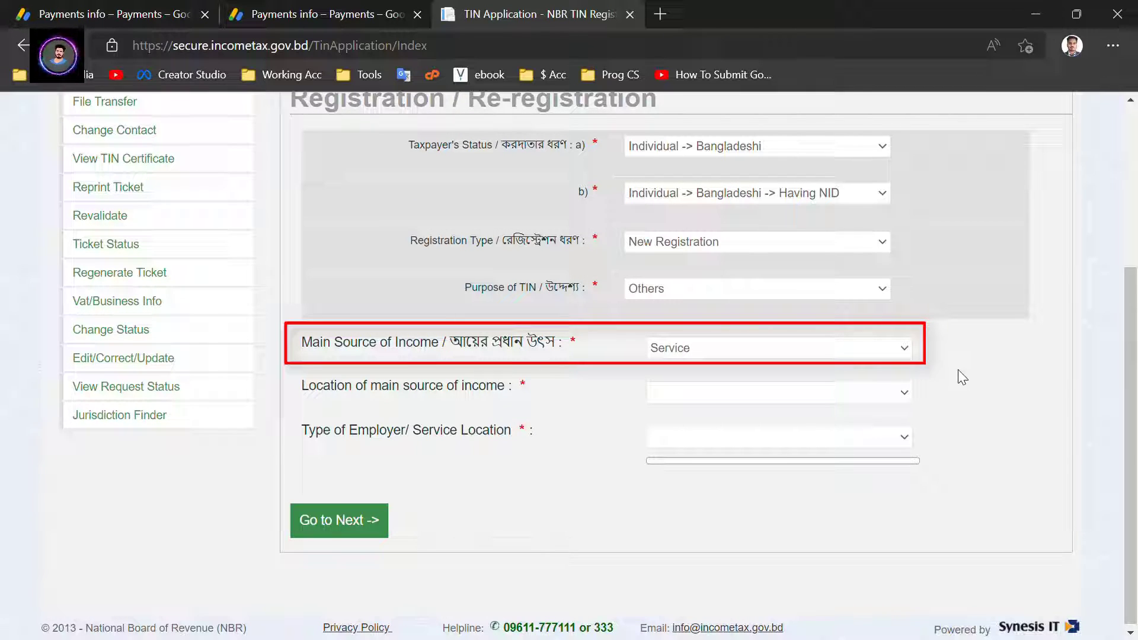
- Set Main Source of Income to Others and pick the income source location
{"action": "left_click", "coordinate": [900, 354]}
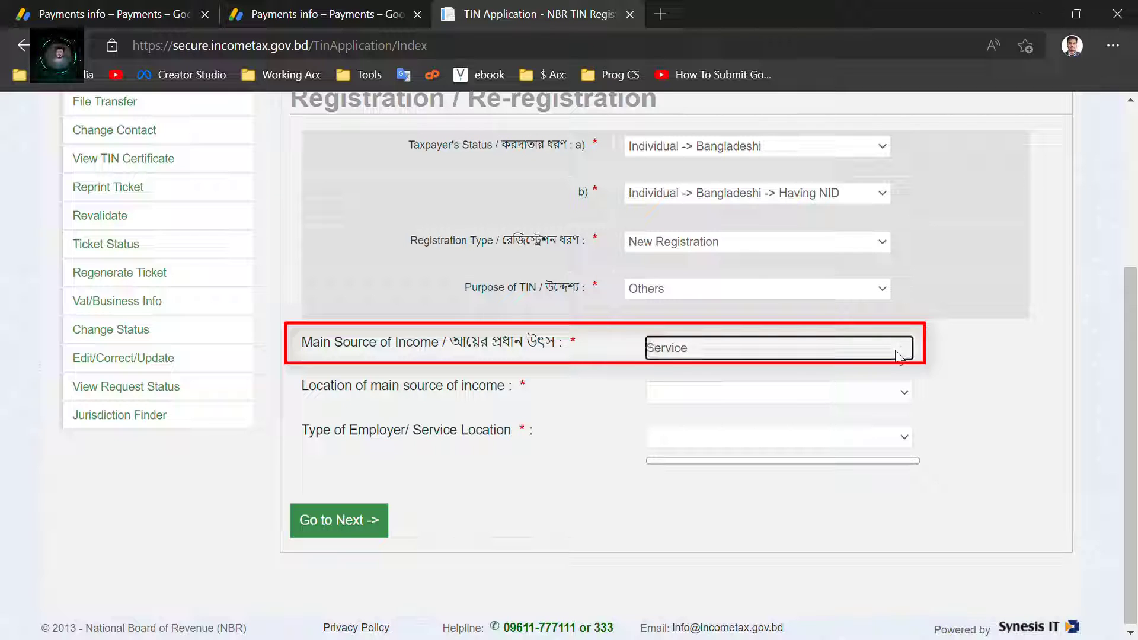
{"action": "left_click", "coordinate": [695, 427]}
{"action": "left_click", "coordinate": [987, 419]}
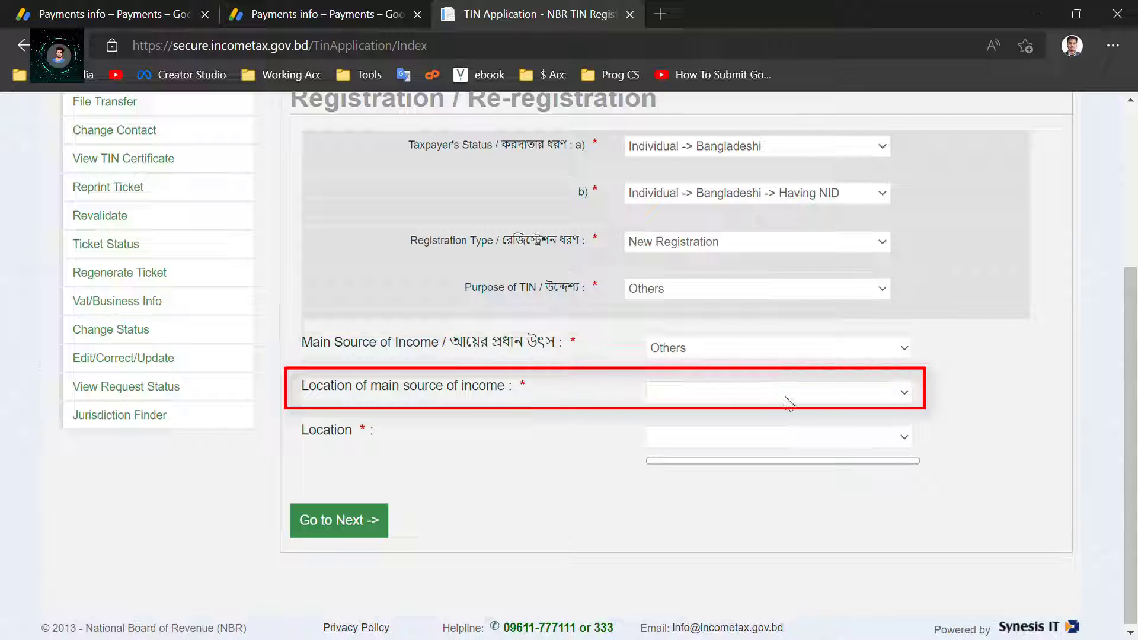
{"action": "left_click", "coordinate": [787, 396]}
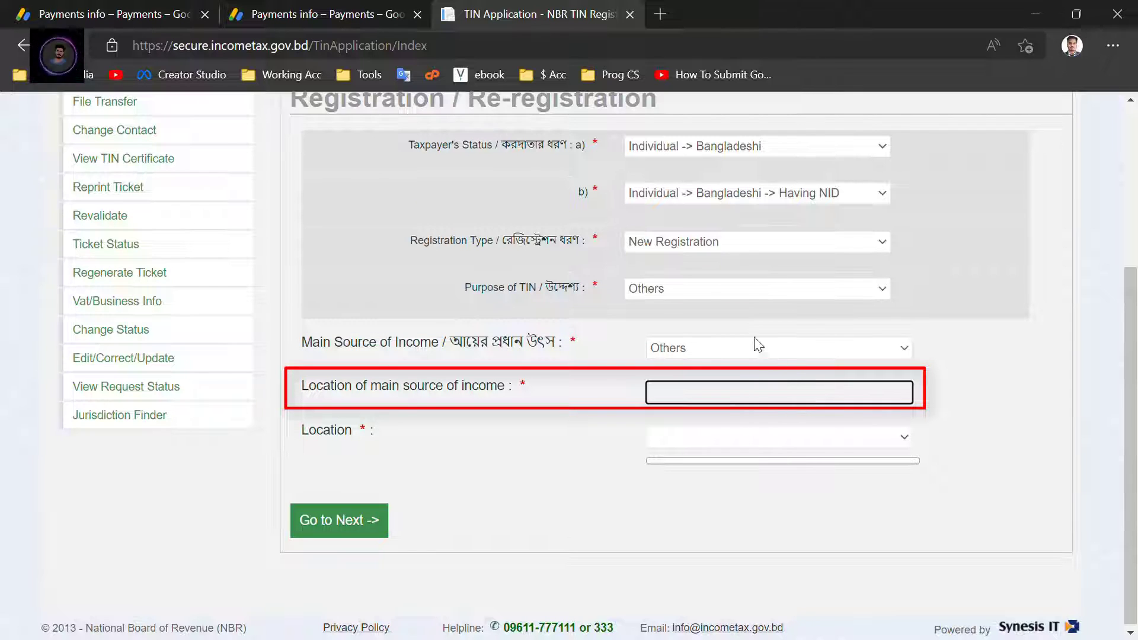
{"action": "left_click", "coordinate": [778, 335]}
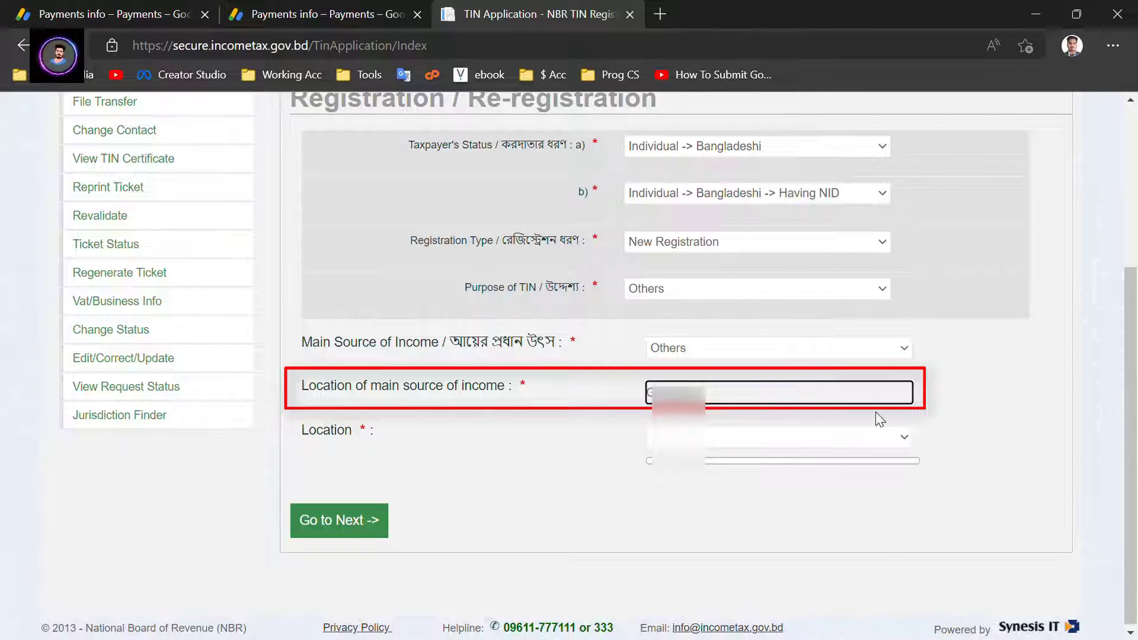
{"action": "left_click", "coordinate": [951, 427]}
- Select Civil District as the Location
{"action": "scroll", "coordinate": [947, 429], "scroll_direction": "down", "scroll_amount": 1}
{"action": "left_click", "coordinate": [765, 440]}
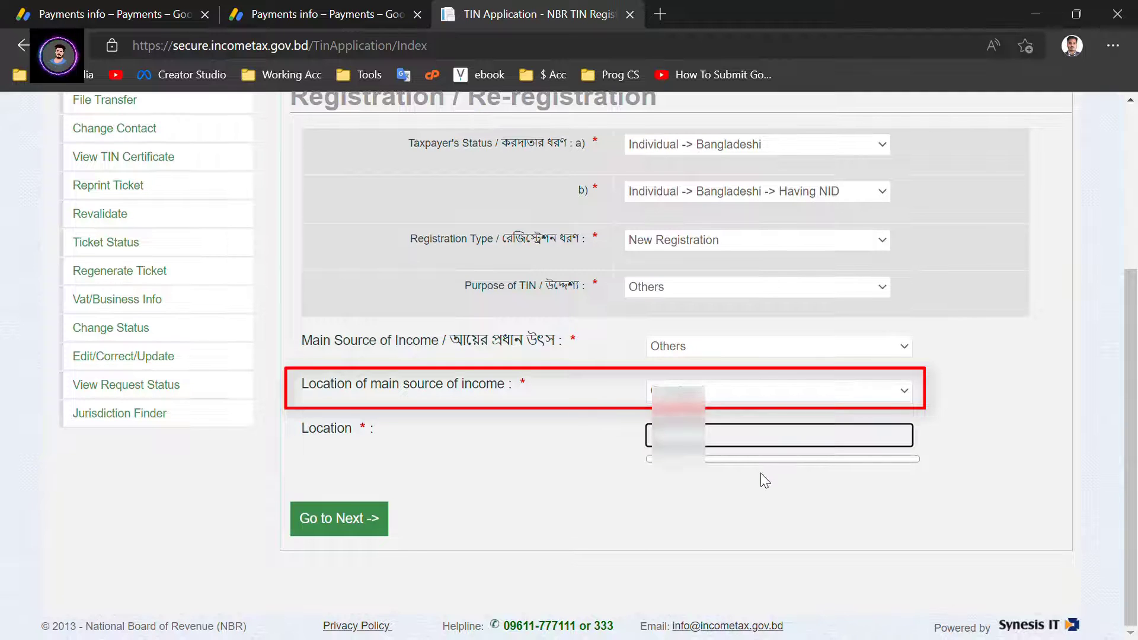
{"action": "left_click", "coordinate": [964, 425]}
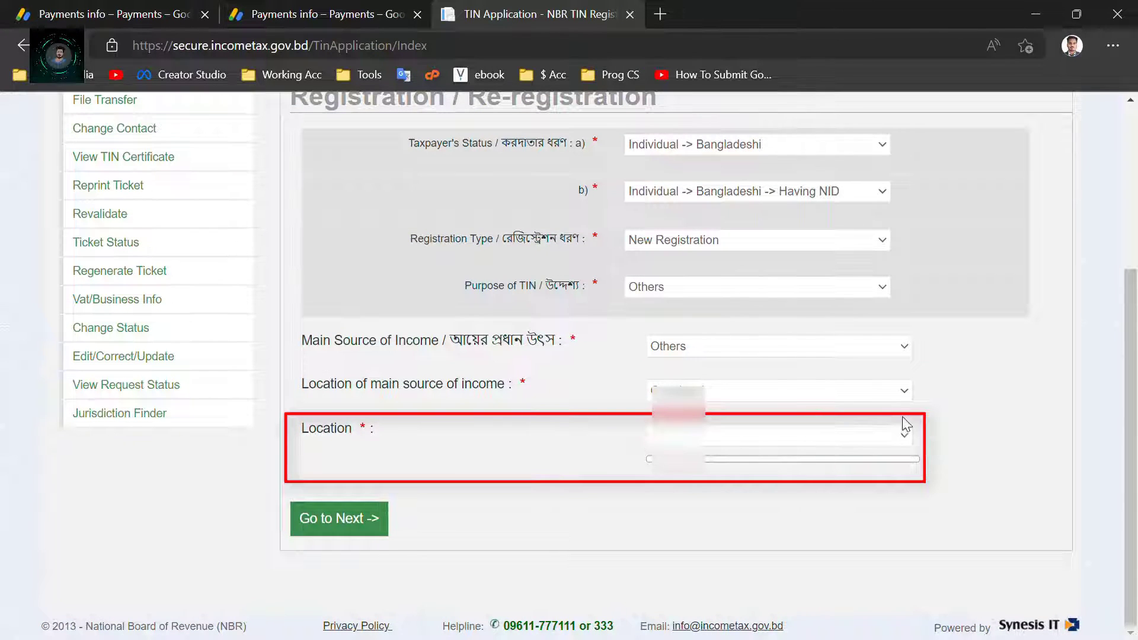
{"action": "left_click", "coordinate": [889, 393]}
{"action": "left_click", "coordinate": [845, 446]}
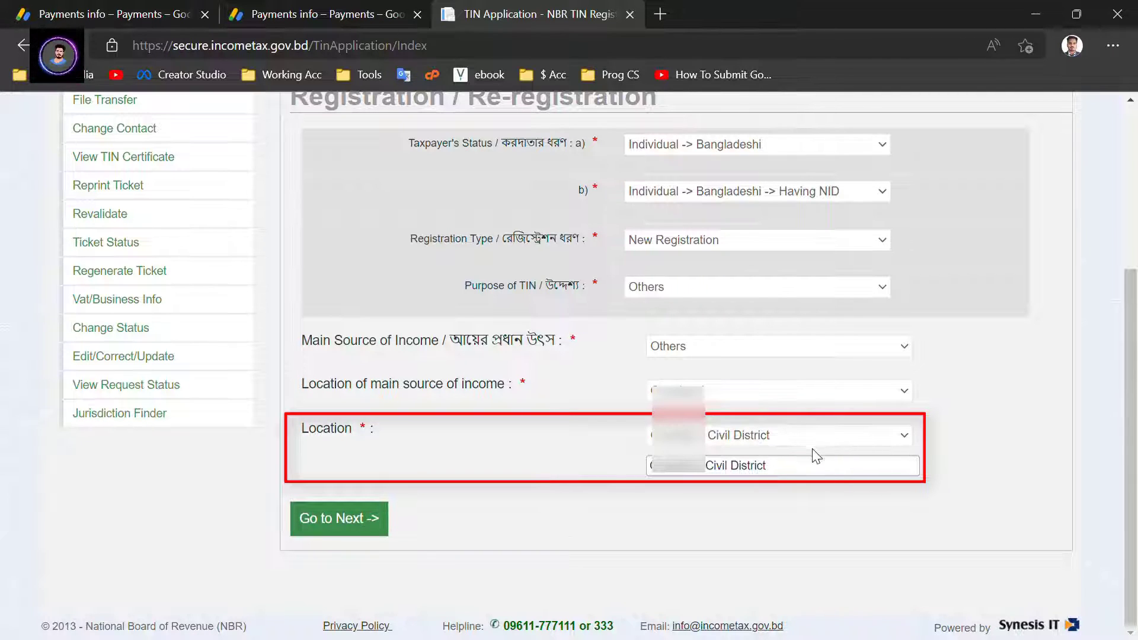
{"action": "left_click", "coordinate": [781, 443]}
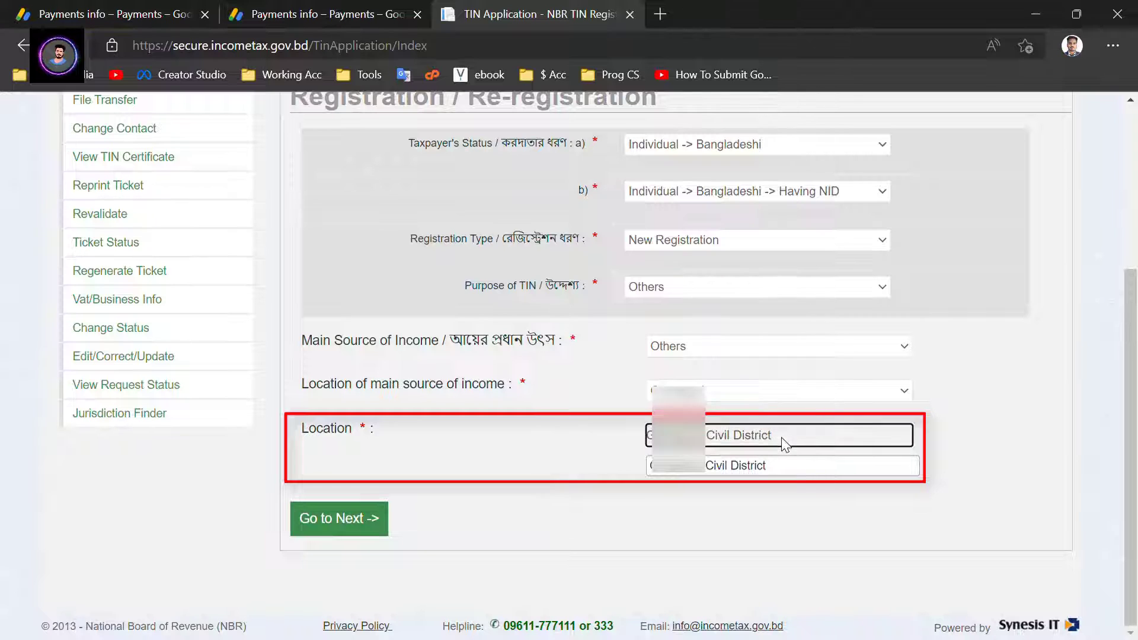
- On the Basic Information step, enter the taxpayer's name and national ID number
{"action": "left_click", "coordinate": [332, 520]}
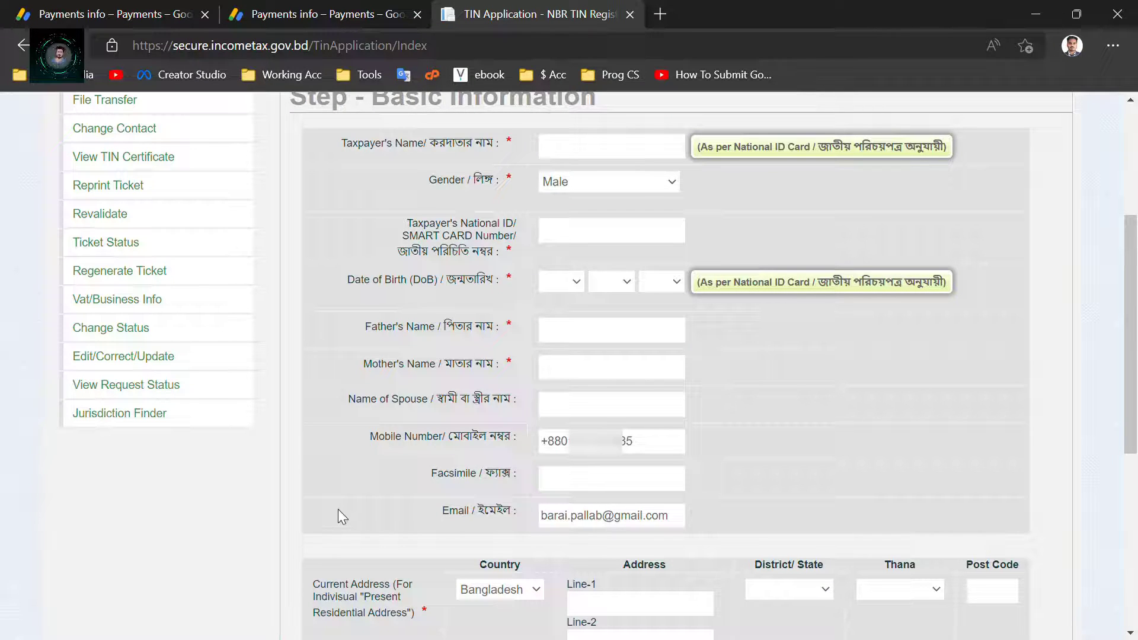
{"action": "scroll", "coordinate": [790, 375], "scroll_direction": "up", "scroll_amount": 2}
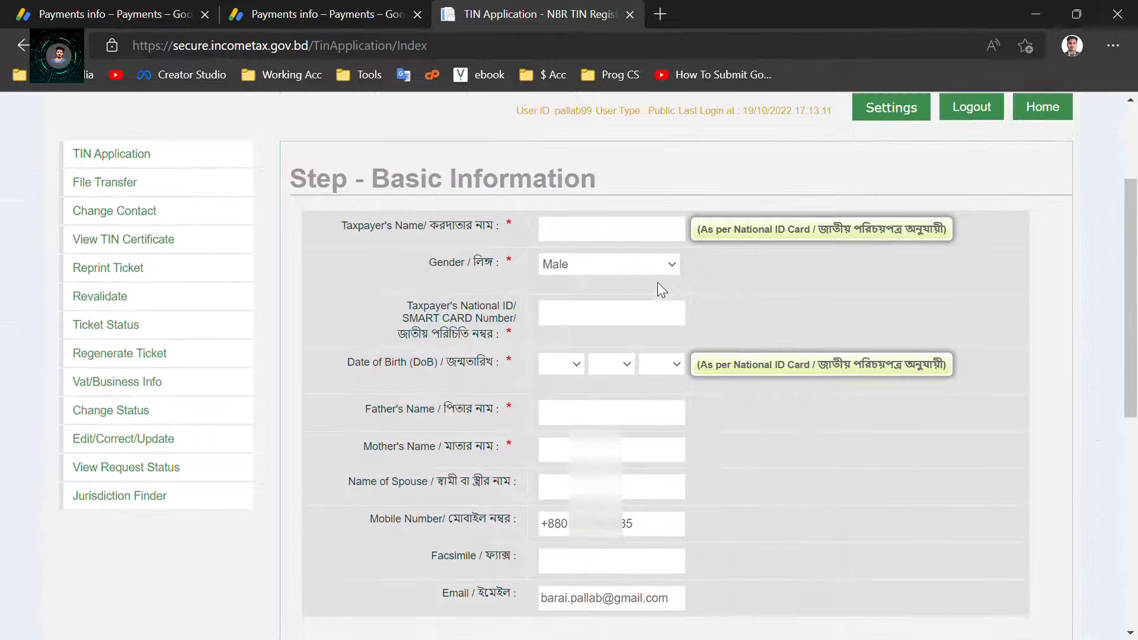
{"action": "left_click", "coordinate": [609, 237]}
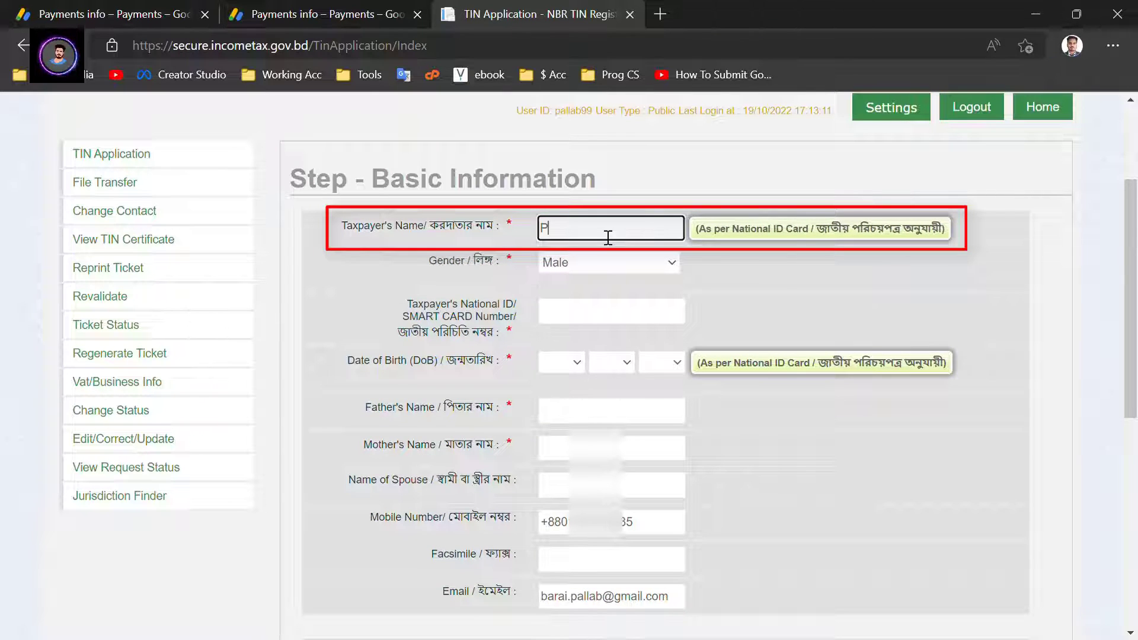
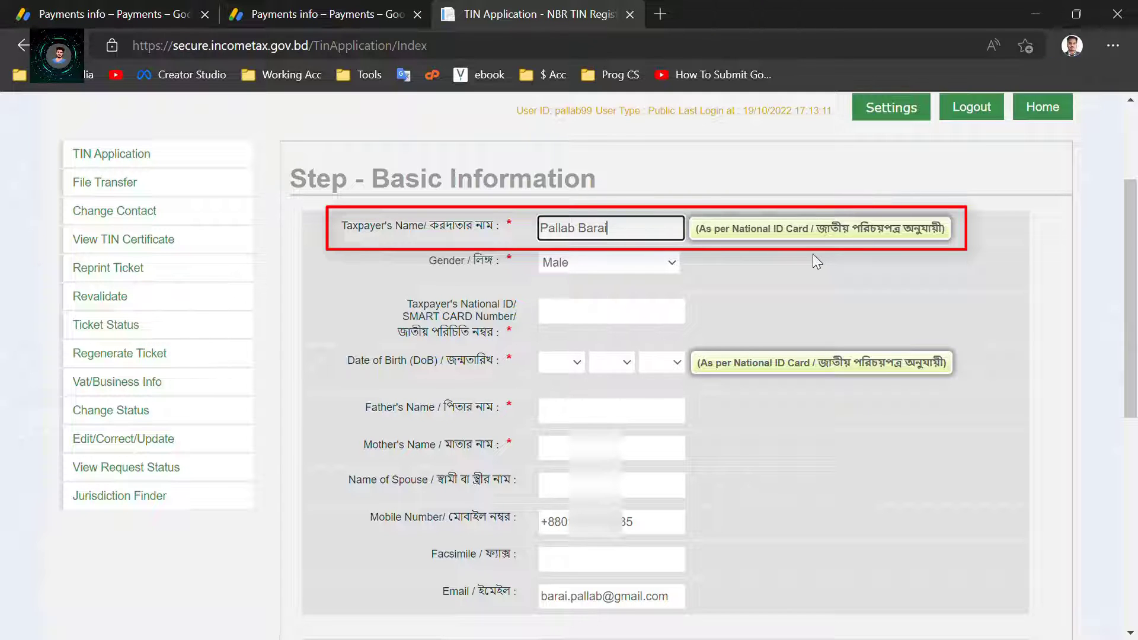
{"action": "left_click", "coordinate": [745, 277]}
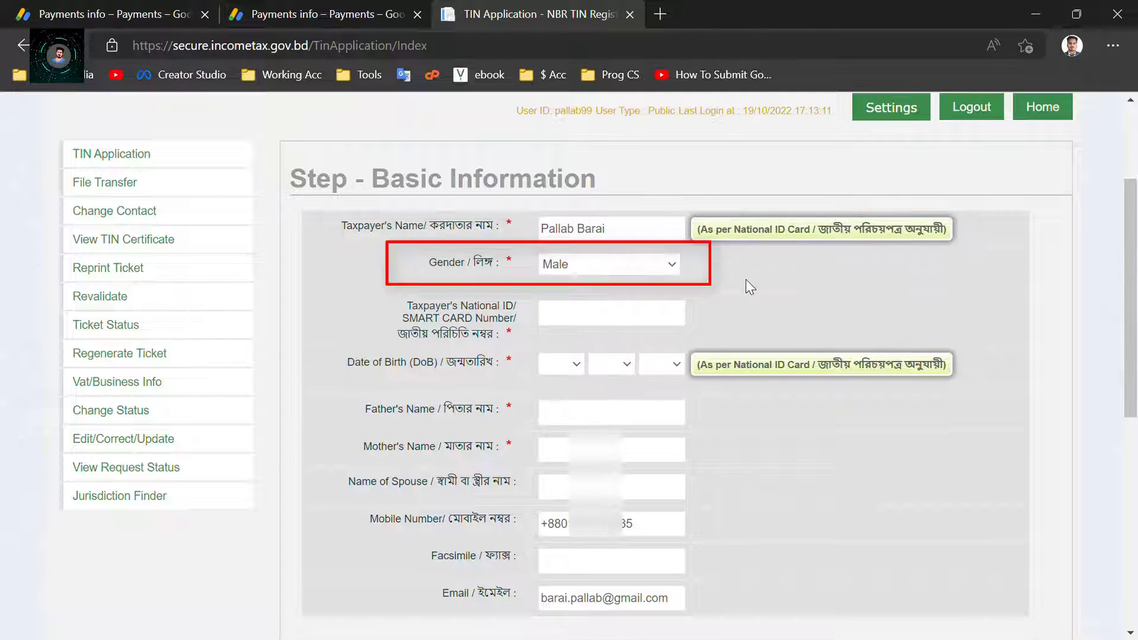
{"action": "left_click", "coordinate": [583, 325]}
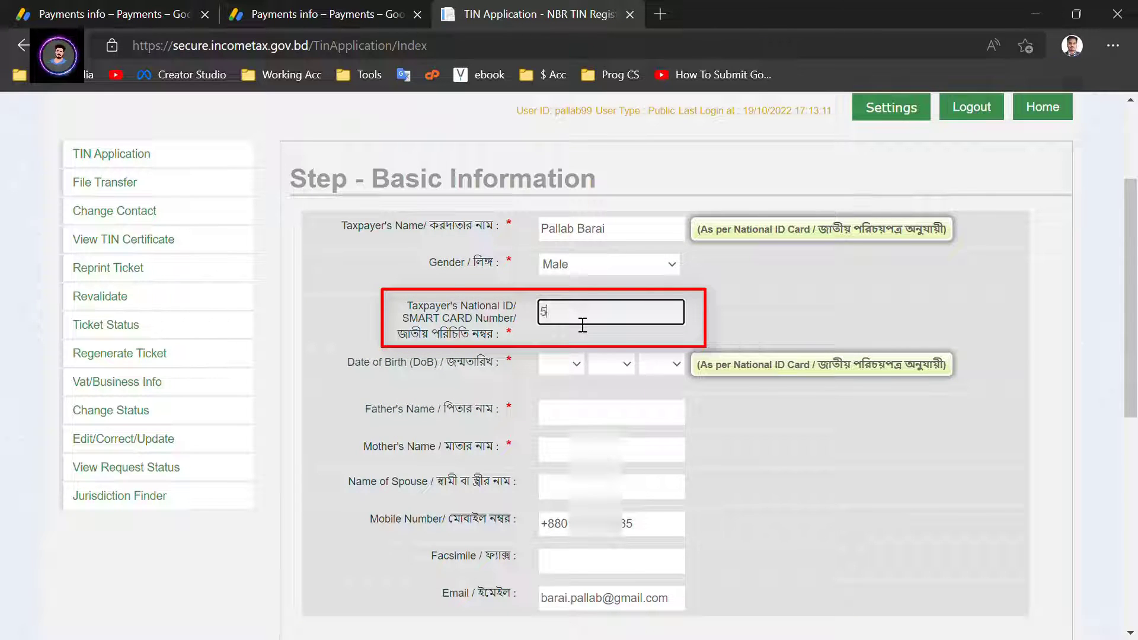
{"action": "left_click", "coordinate": [731, 303]}
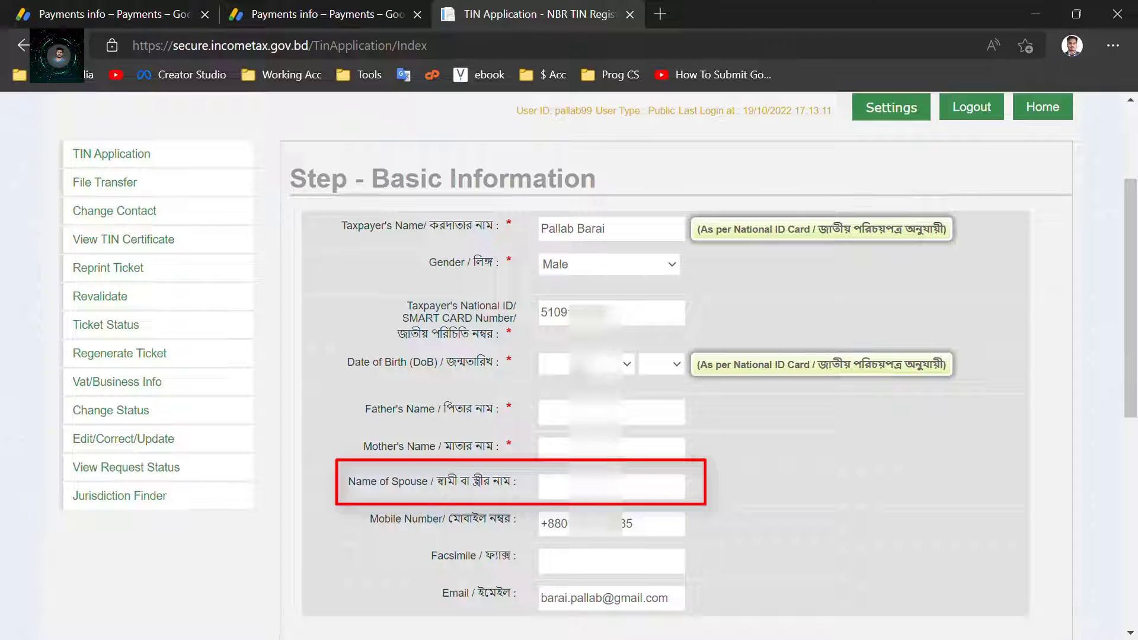
- Fill in the taxpayer's date of birth day and year
{"action": "left_click", "coordinate": [578, 364]}
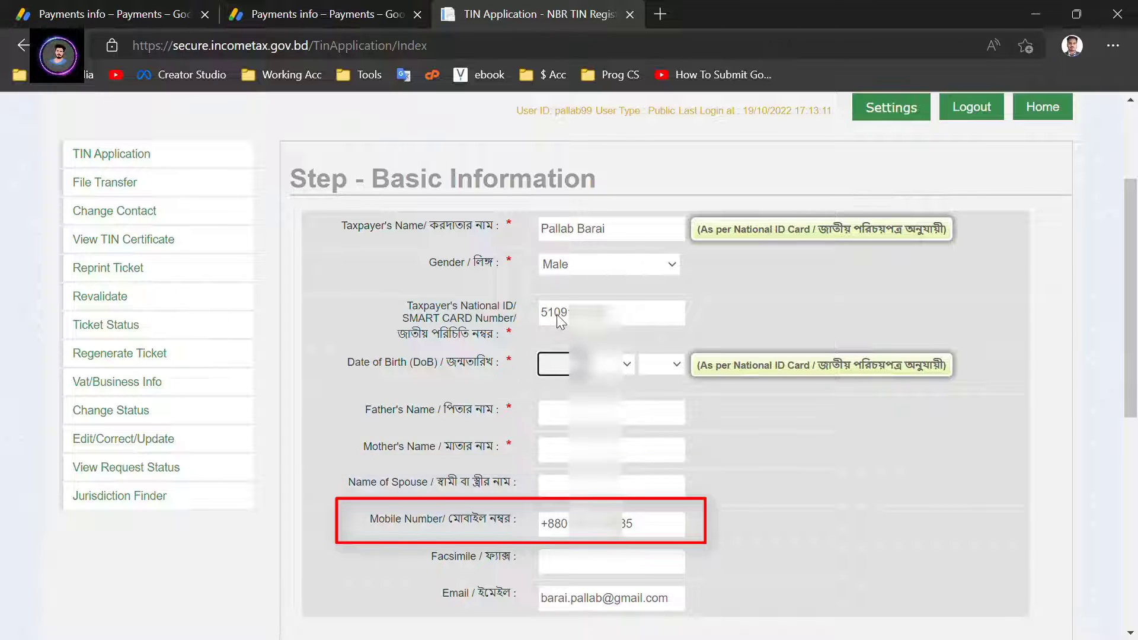
{"action": "key", "text": "Tab"}
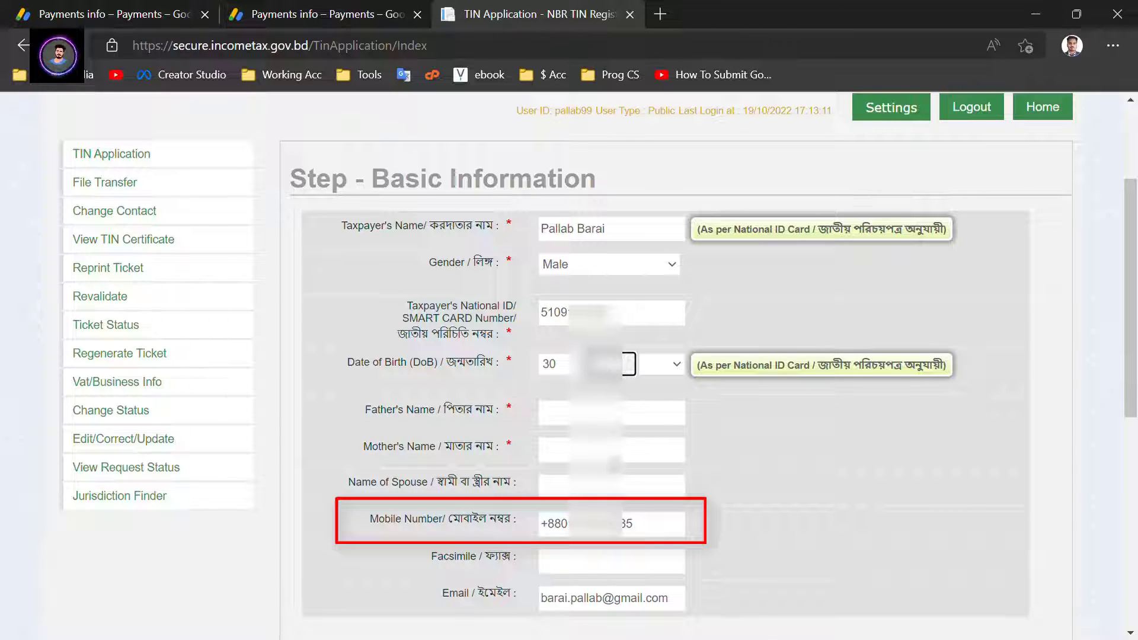
{"action": "key", "text": "Tab"}
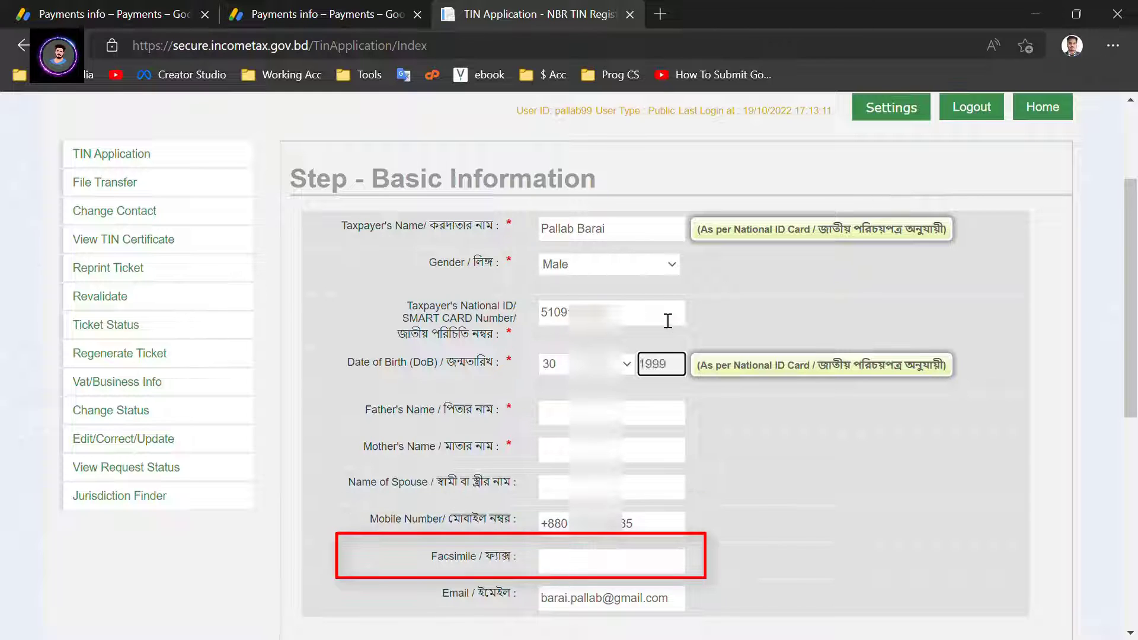
{"action": "left_click", "coordinate": [736, 438]}
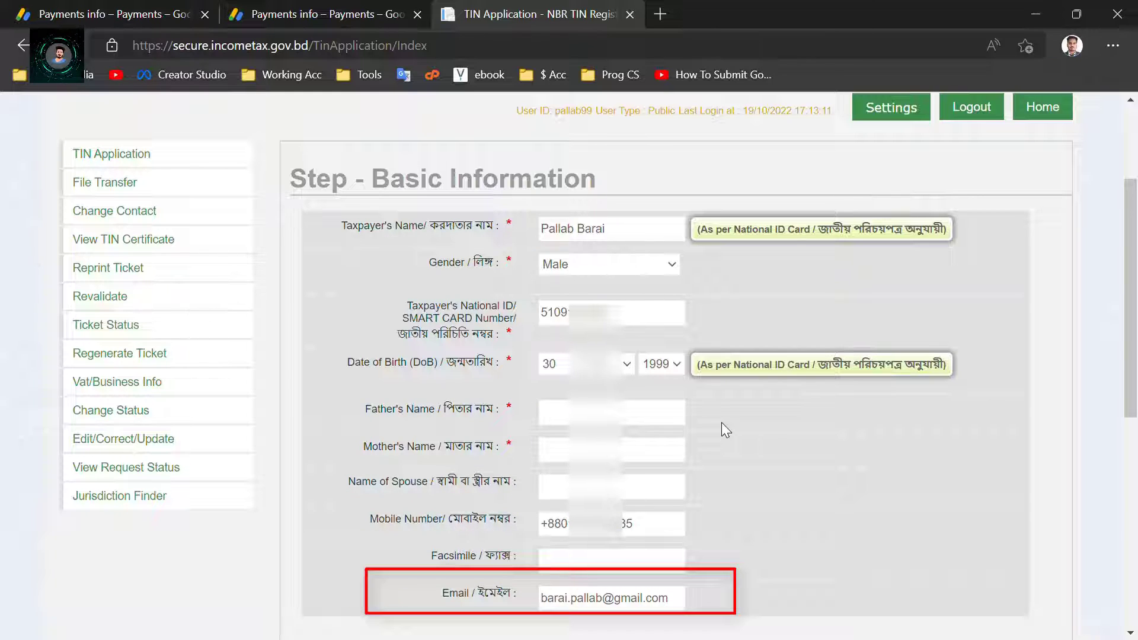
{"action": "left_click", "coordinate": [608, 424]}
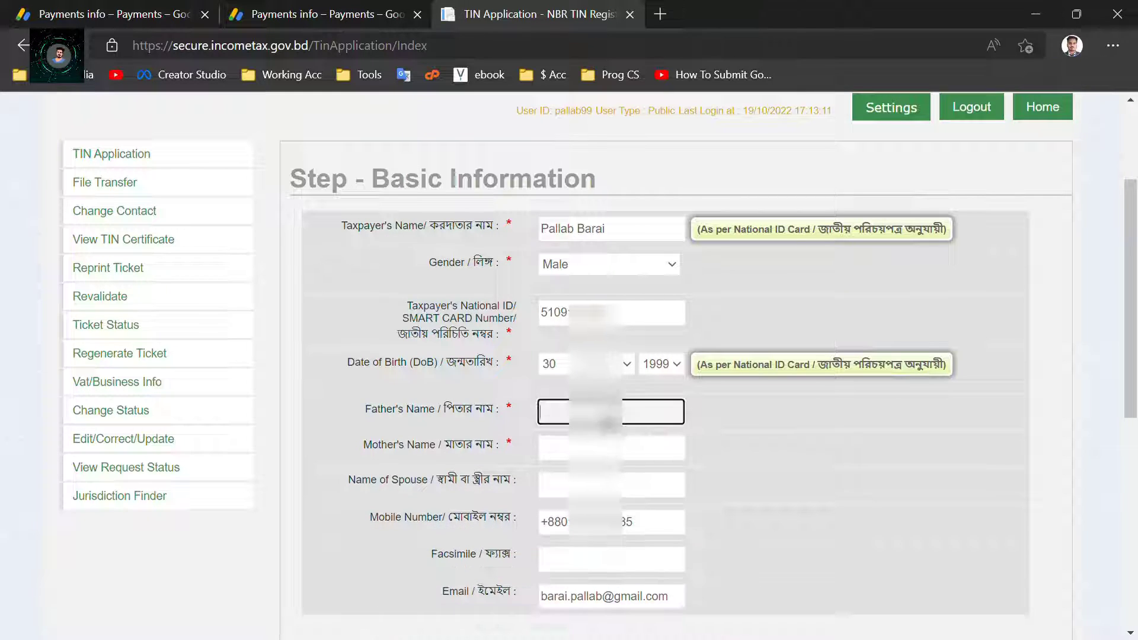
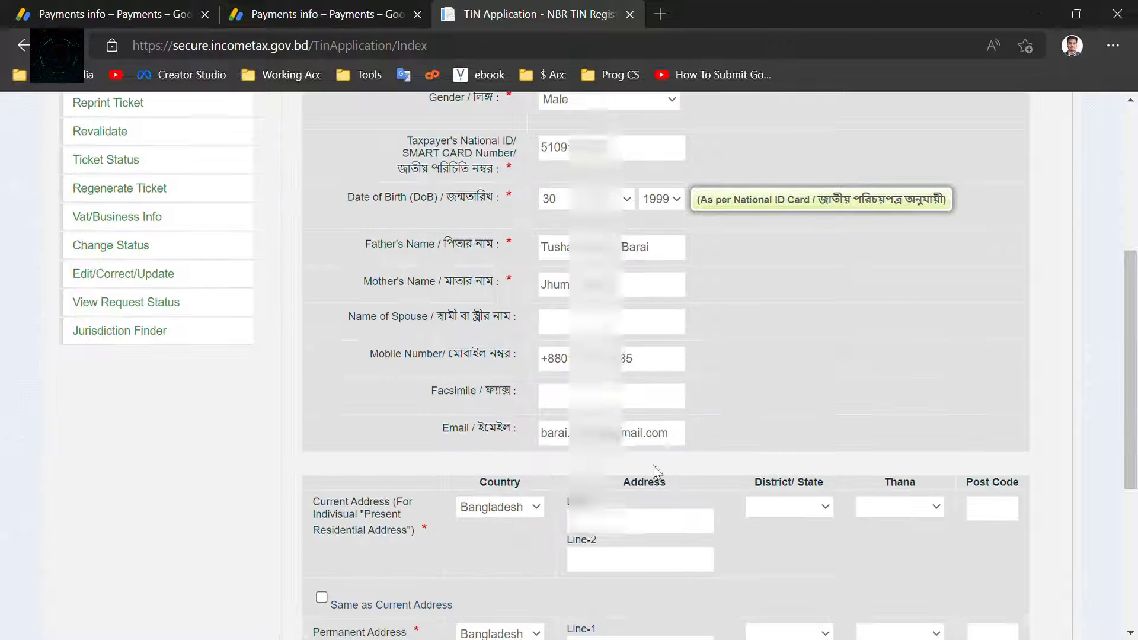
- Finish the parent's name, then set the current address district, thana and post code
{"action": "scroll", "coordinate": [661, 453], "scroll_direction": "down", "scroll_amount": 2}
{"action": "scroll", "coordinate": [674, 429], "scroll_direction": "down", "scroll_amount": 2}
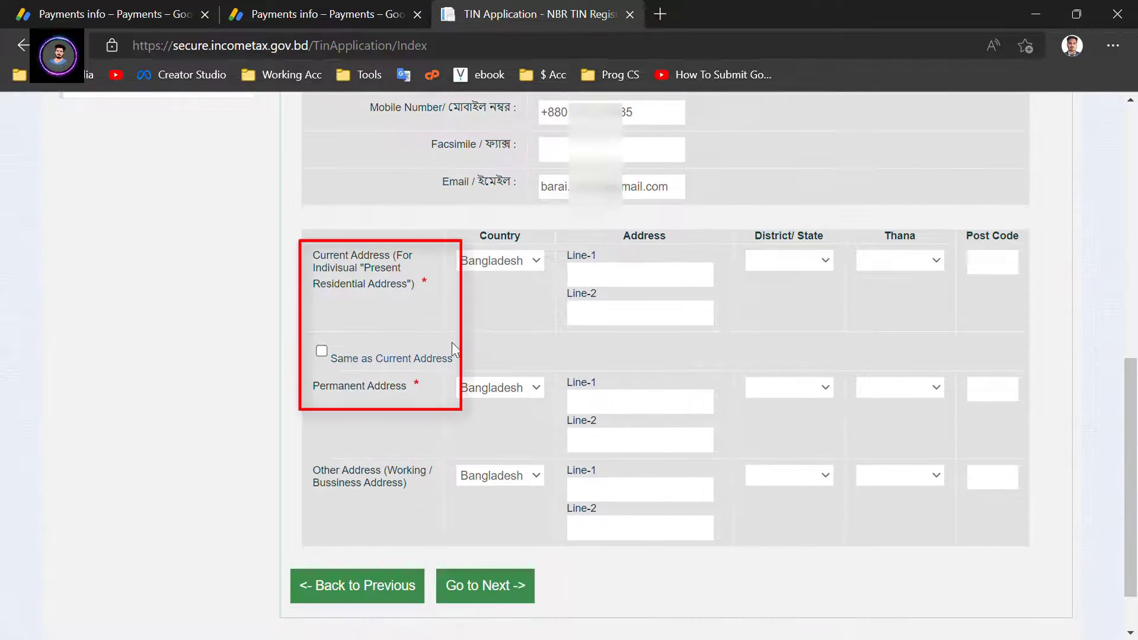
{"action": "left_click", "coordinate": [521, 265]}
{"action": "left_click", "coordinate": [798, 264]}
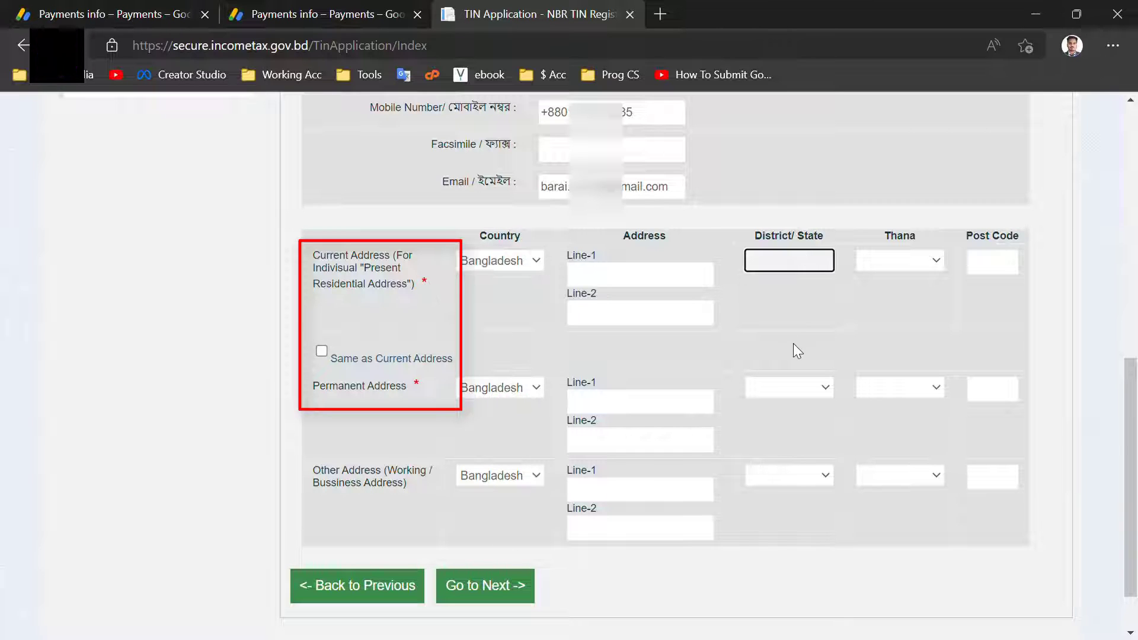
{"action": "left_click", "coordinate": [916, 258]}
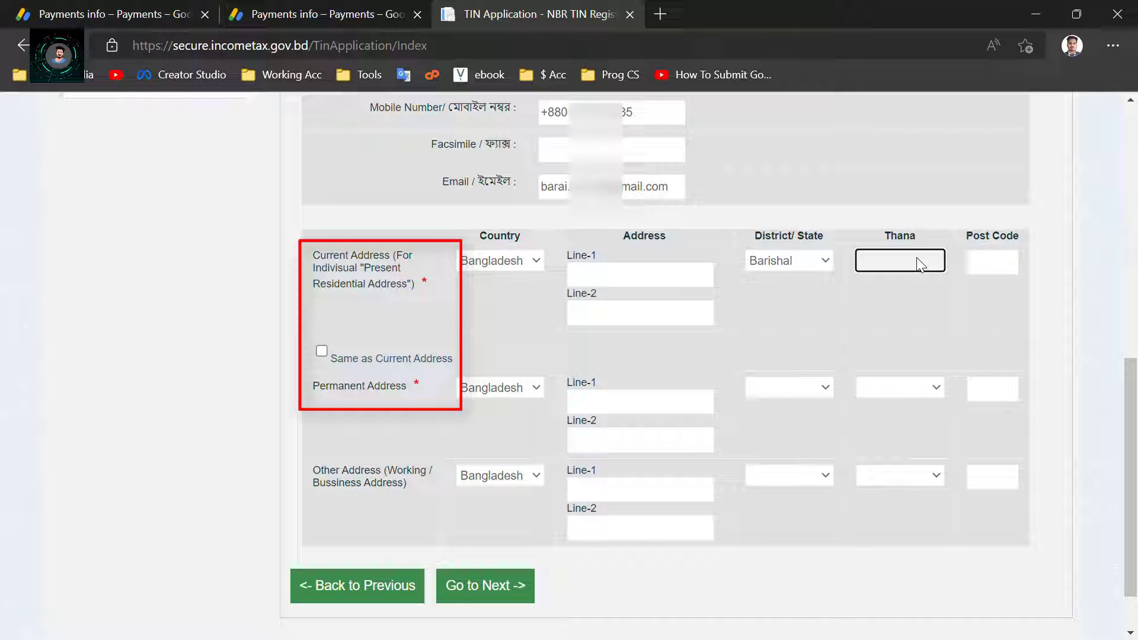
{"action": "left_click", "coordinate": [909, 388]}
{"action": "left_click", "coordinate": [997, 274]}
{"action": "type", "text": "8254"}
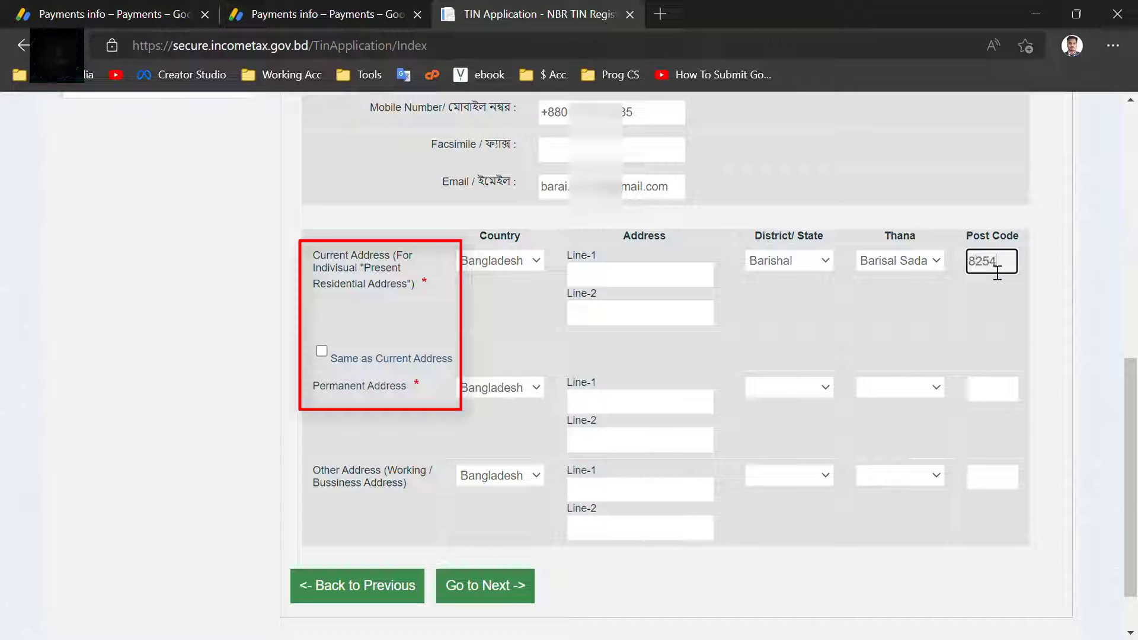
{"action": "left_click", "coordinate": [1033, 323]}
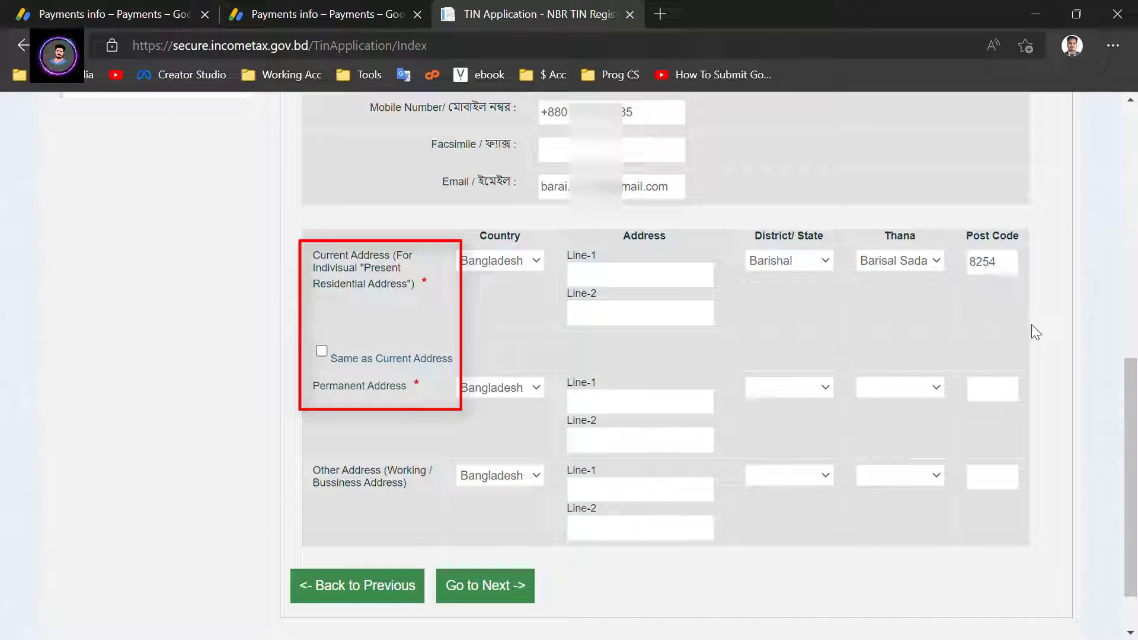
- Paste the street address into the current address Line-1
{"action": "left_click", "coordinate": [617, 280]}
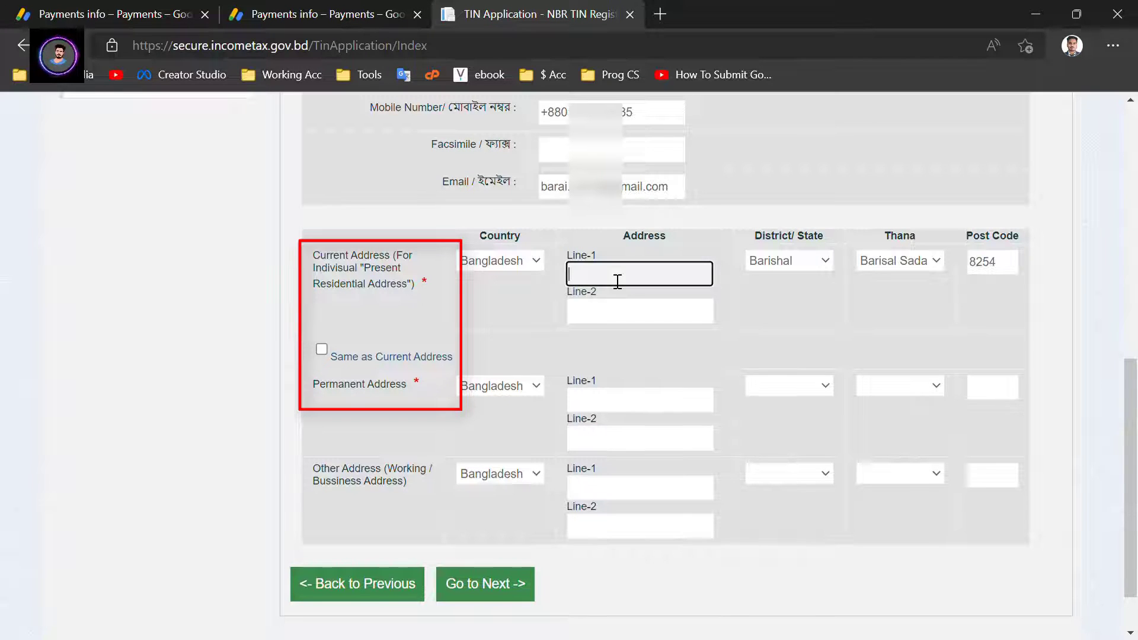
{"action": "key", "text": "ctrl+v"}
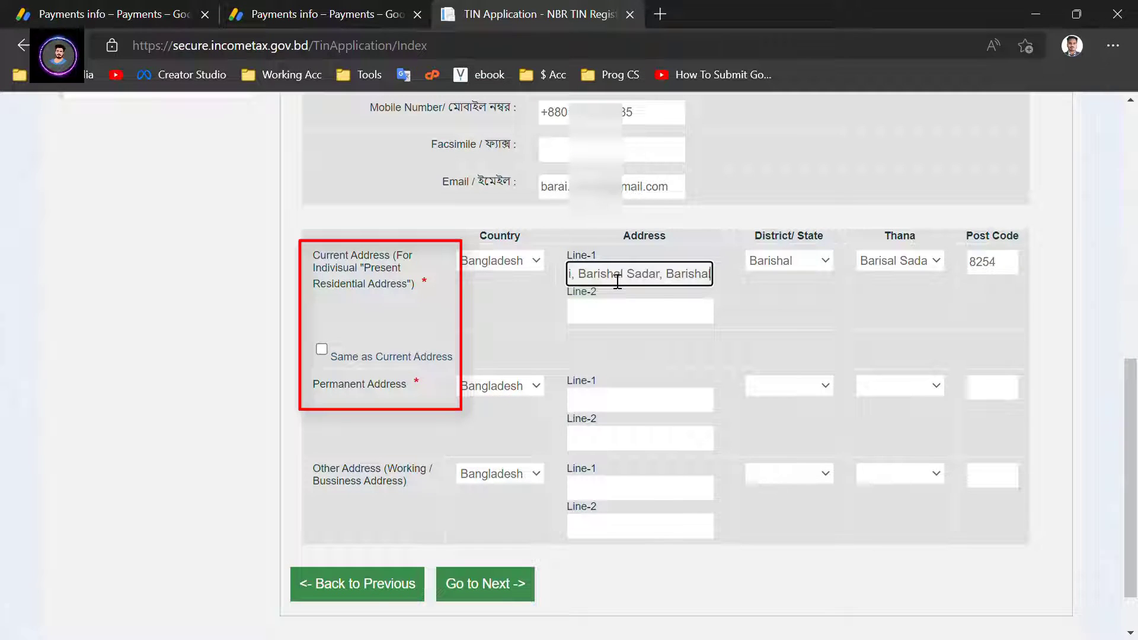
{"action": "left_click", "coordinate": [741, 318]}
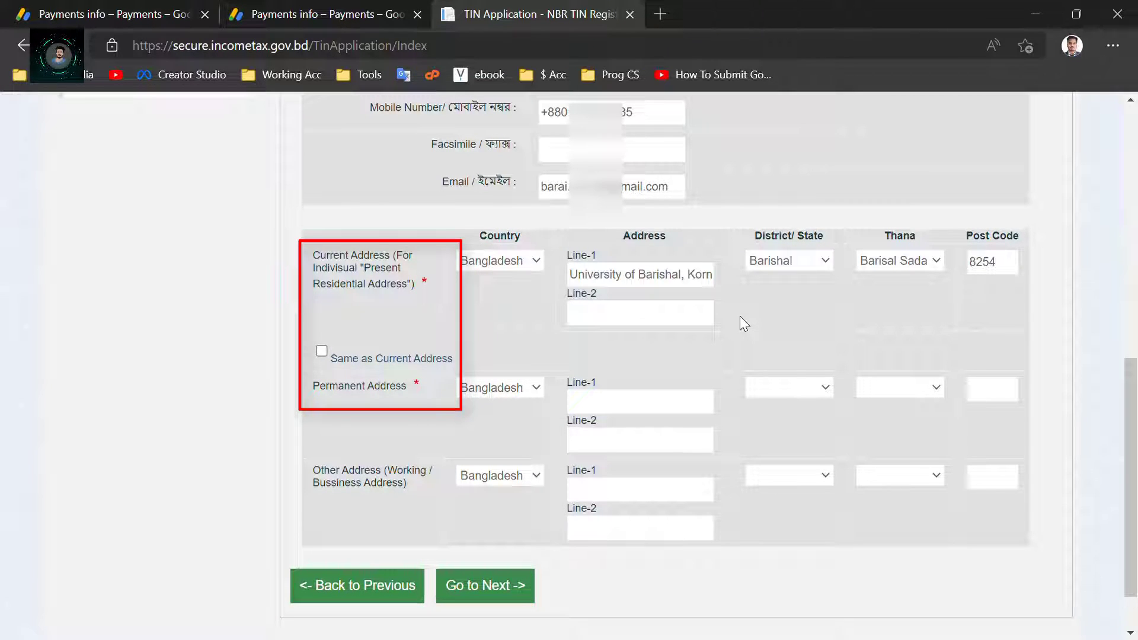
{"action": "left_click", "coordinate": [700, 286]}
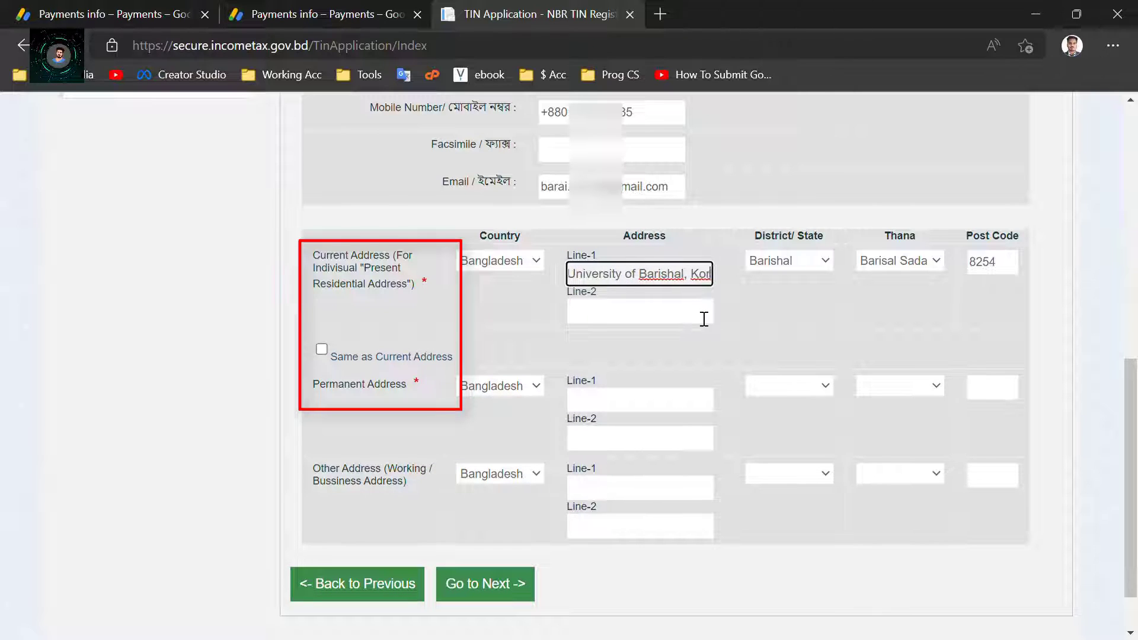
{"action": "key", "text": "Right"}
{"action": "key", "text": "Right"}
{"action": "key", "text": "Right"}
{"action": "key", "text": "Right"}
{"action": "key", "text": "Right"}
{"action": "key", "text": "Right"}
{"action": "key", "text": "Right"}
{"action": "key", "text": "Right"}
{"action": "key", "text": "Right"}
{"action": "key", "text": "Right"}
{"action": "key", "text": "Right"}
{"action": "key", "text": "Right"}
{"action": "key", "text": "Right"}
{"action": "key", "text": "Right"}
{"action": "key", "text": "Right"}
{"action": "key", "text": "Right"}
{"action": "key", "text": "Right"}
{"action": "key", "text": "Right"}
{"action": "key", "text": "Right"}
{"action": "key", "text": "Right"}
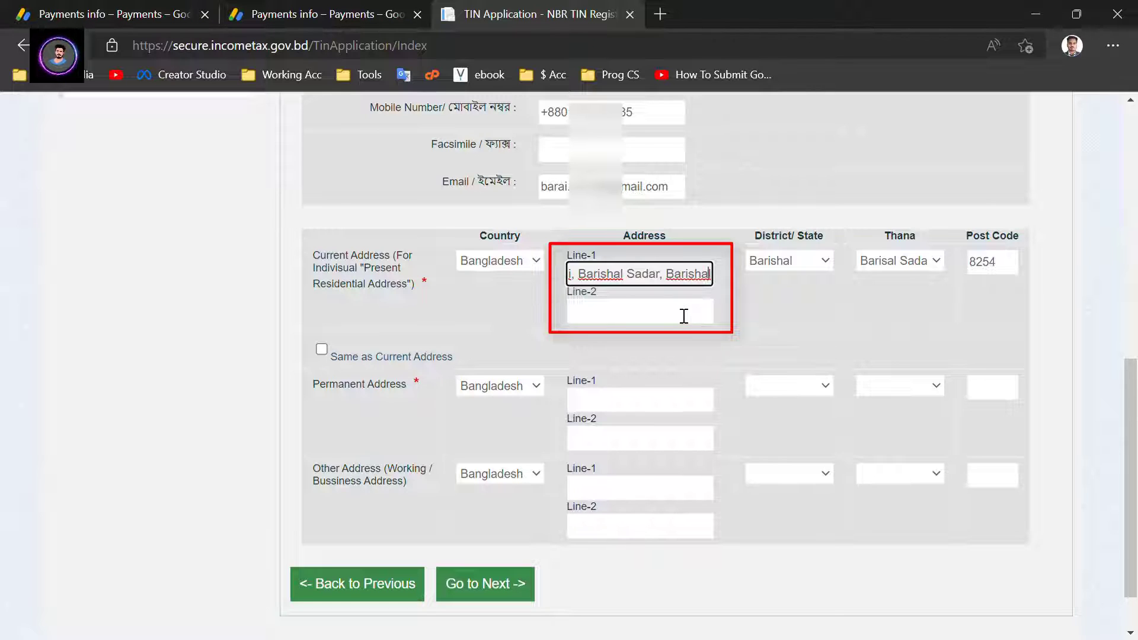
{"action": "left_click", "coordinate": [739, 308]}
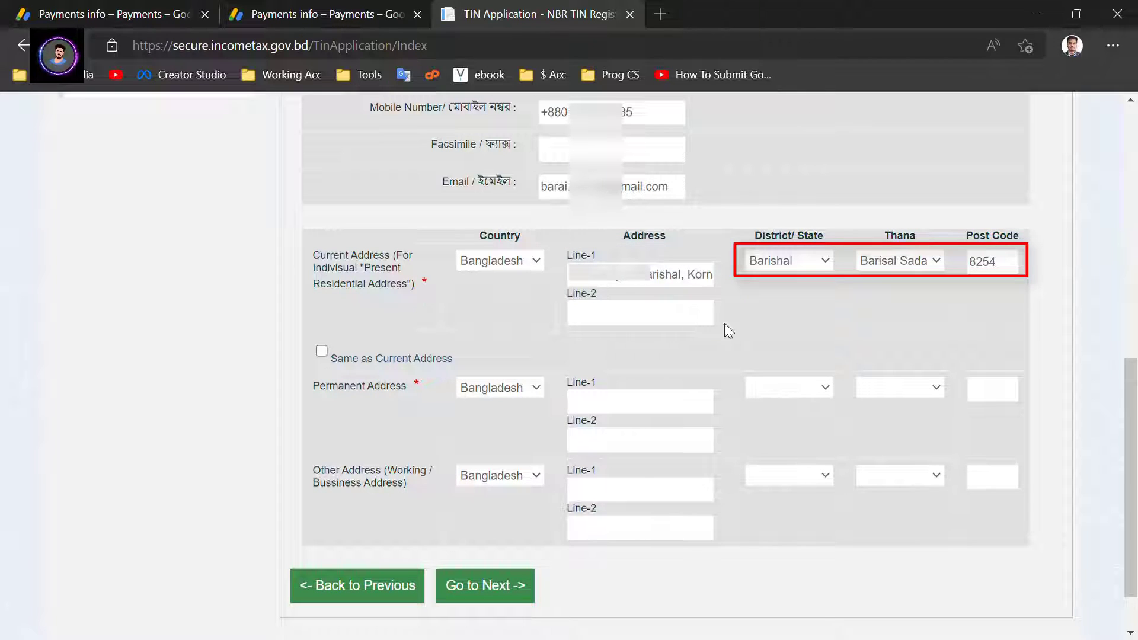
{"action": "scroll", "coordinate": [603, 313], "scroll_direction": "down", "scroll_amount": 2}
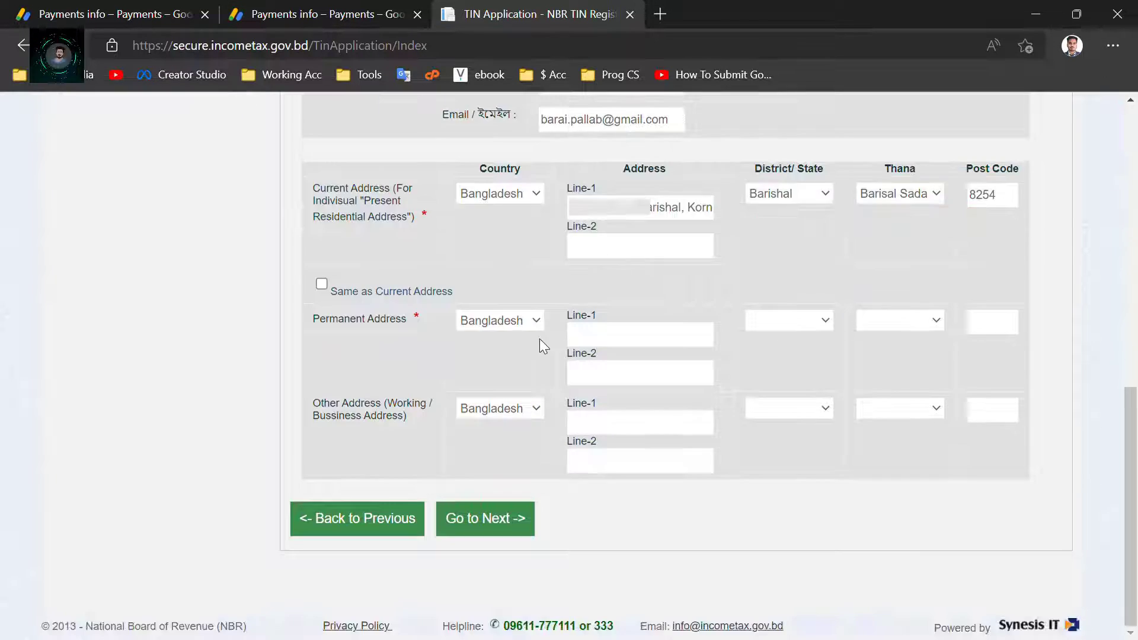
- Choose the permanent address district and thana and select the post code field
{"action": "left_click", "coordinate": [530, 320]}
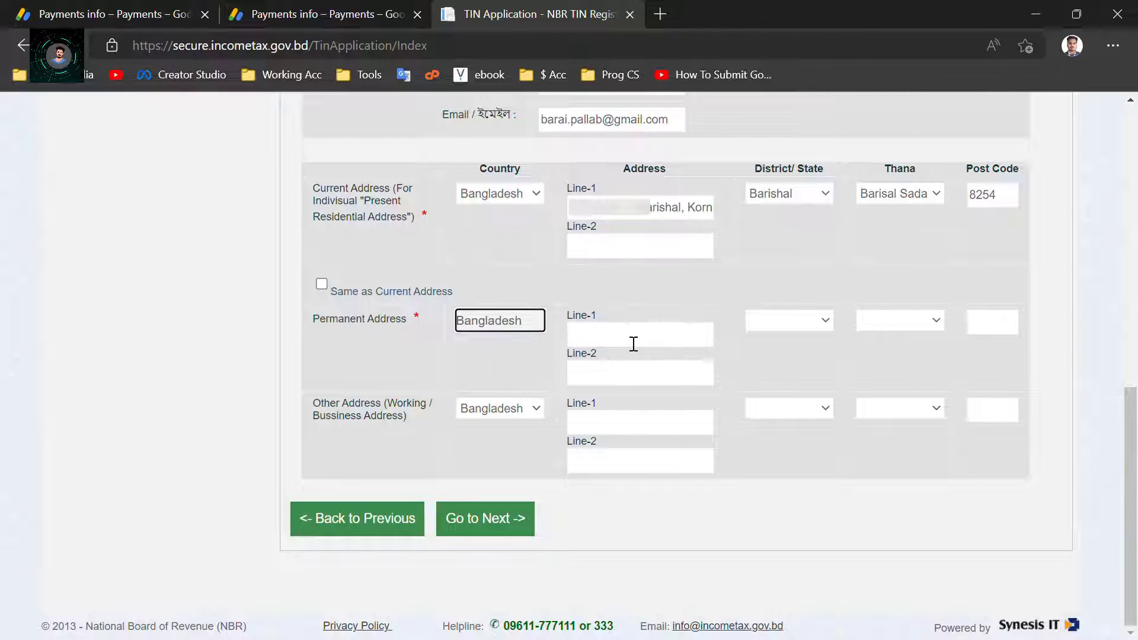
{"action": "left_click", "coordinate": [824, 324]}
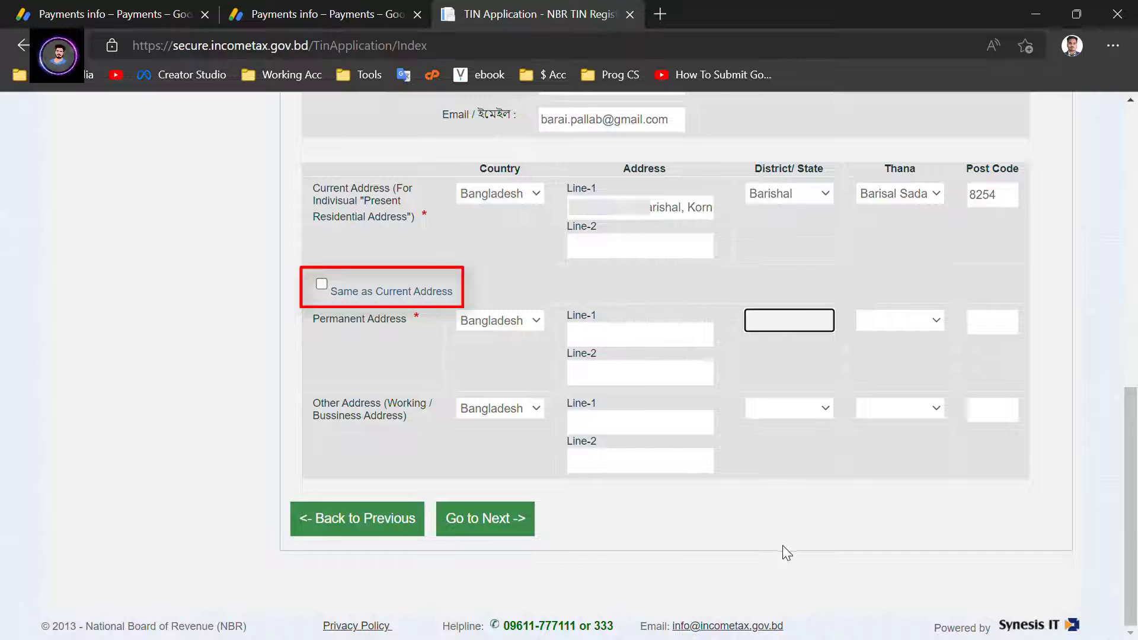
{"action": "left_click", "coordinate": [909, 328]}
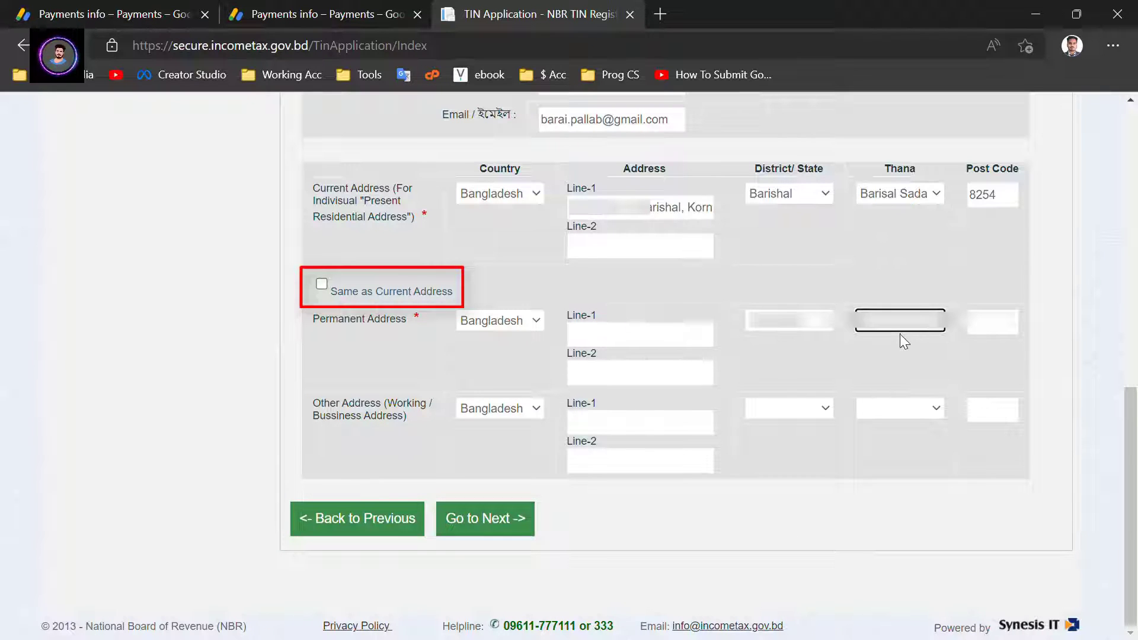
{"action": "left_click", "coordinate": [999, 332]}
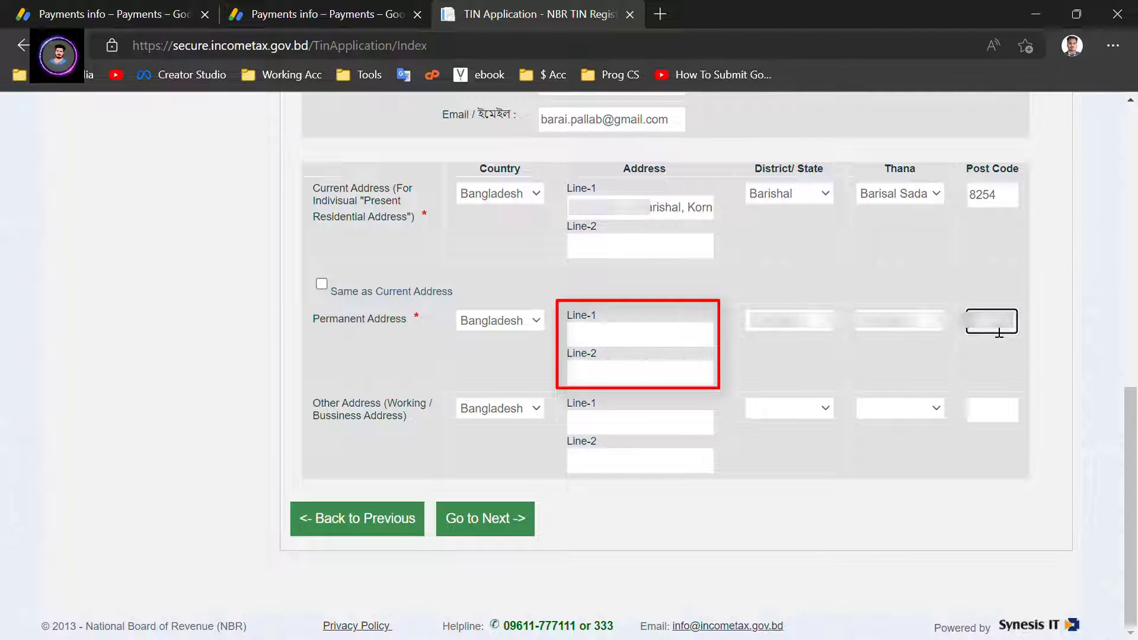
- Type the street address into the permanent address Line-1
{"action": "left_click", "coordinate": [615, 336]}
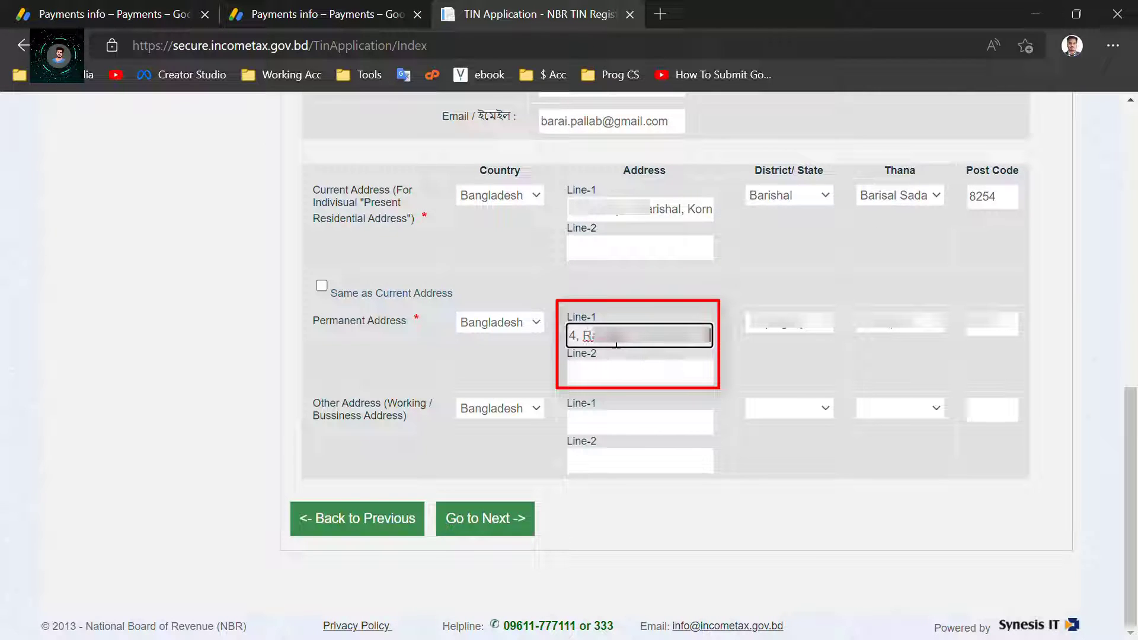
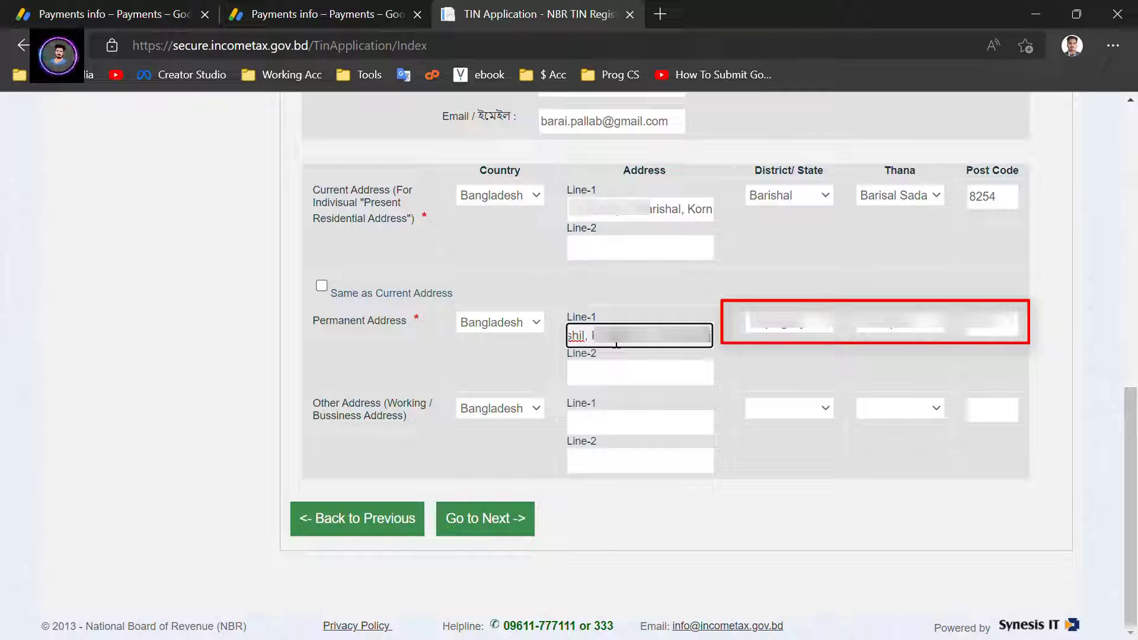
{"action": "left_click", "coordinate": [734, 357]}
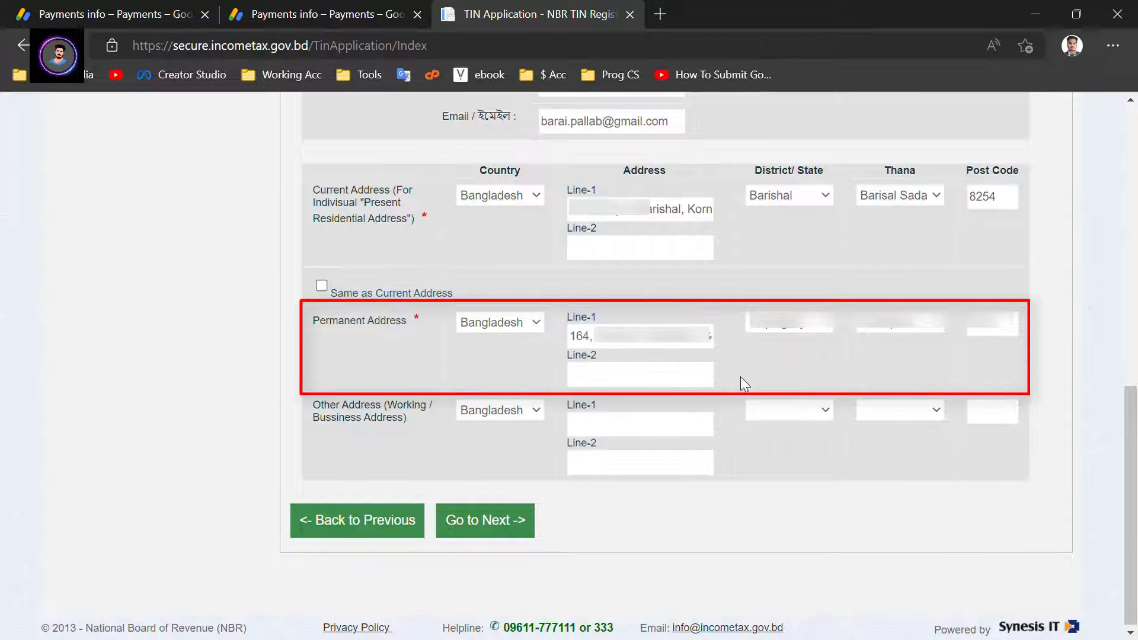
{"action": "left_click", "coordinate": [623, 344]}
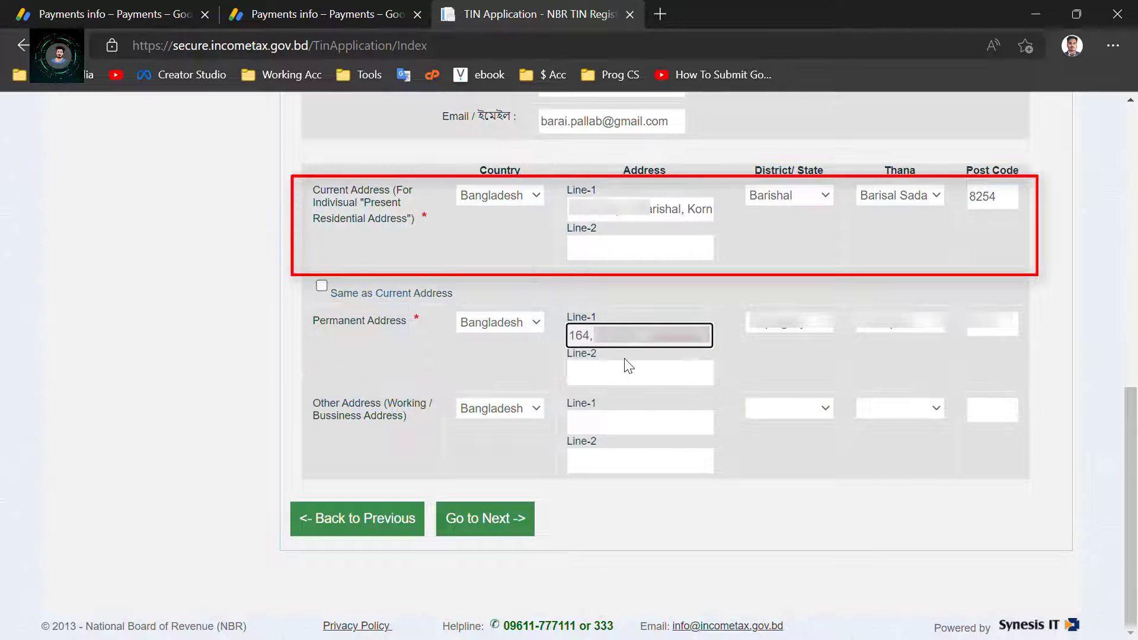
{"action": "left_click", "coordinate": [700, 371]}
{"action": "left_click", "coordinate": [734, 385]}
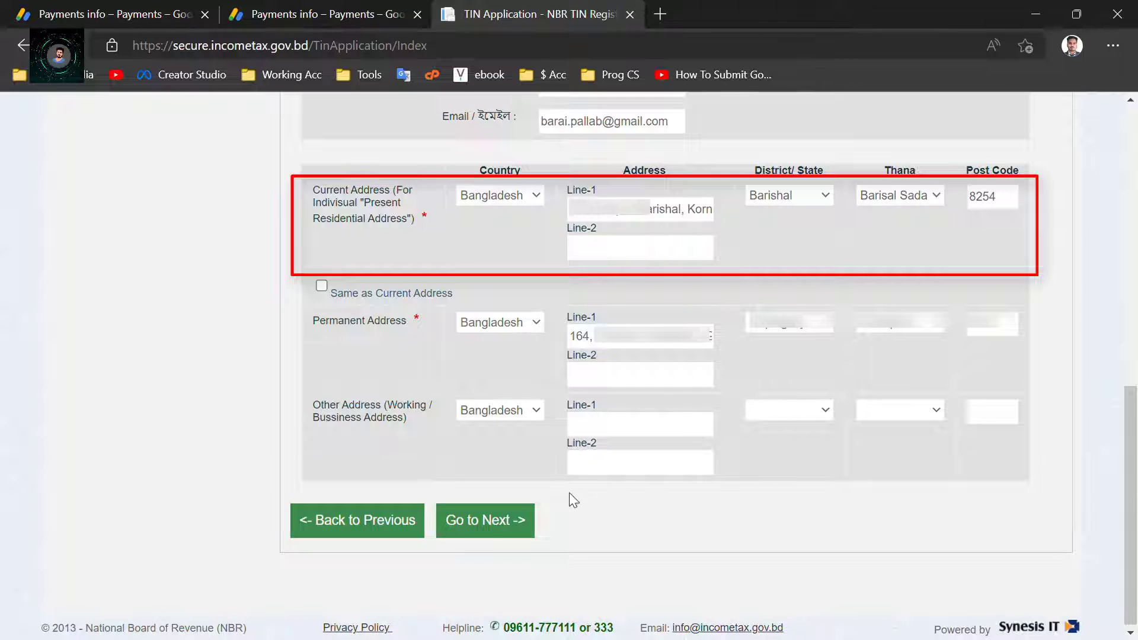
- Review the Final Preview, tick the affirmation checkbox and submit the application
{"action": "left_click", "coordinate": [513, 523]}
{"action": "scroll", "coordinate": [855, 518], "scroll_direction": "up", "scroll_amount": 2}
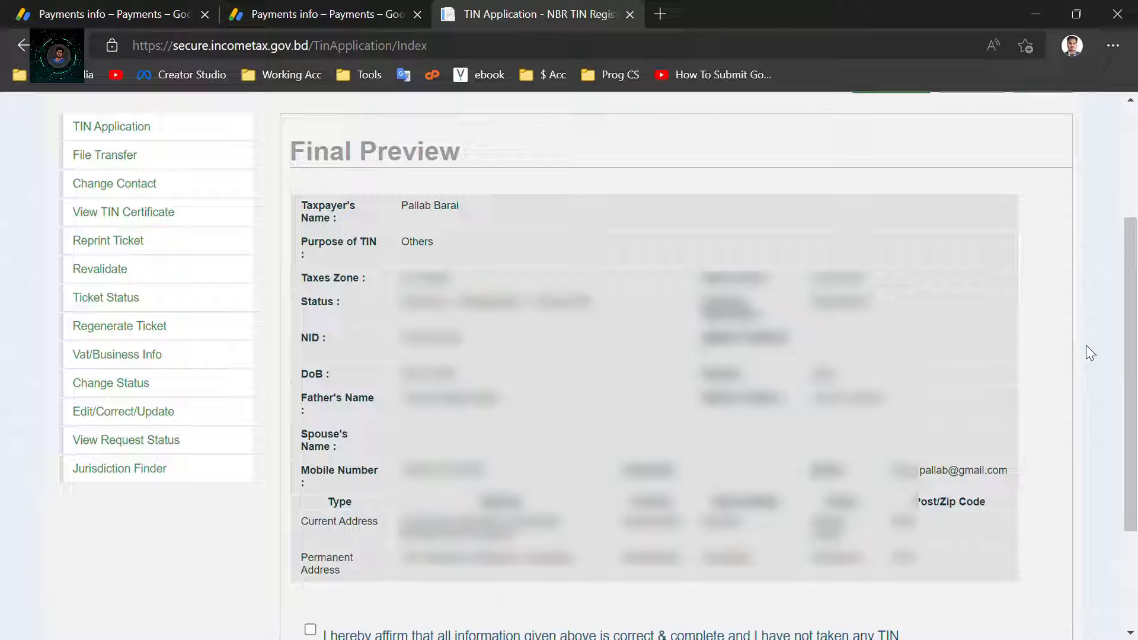
{"action": "scroll", "coordinate": [1091, 353], "scroll_direction": "down", "scroll_amount": 3}
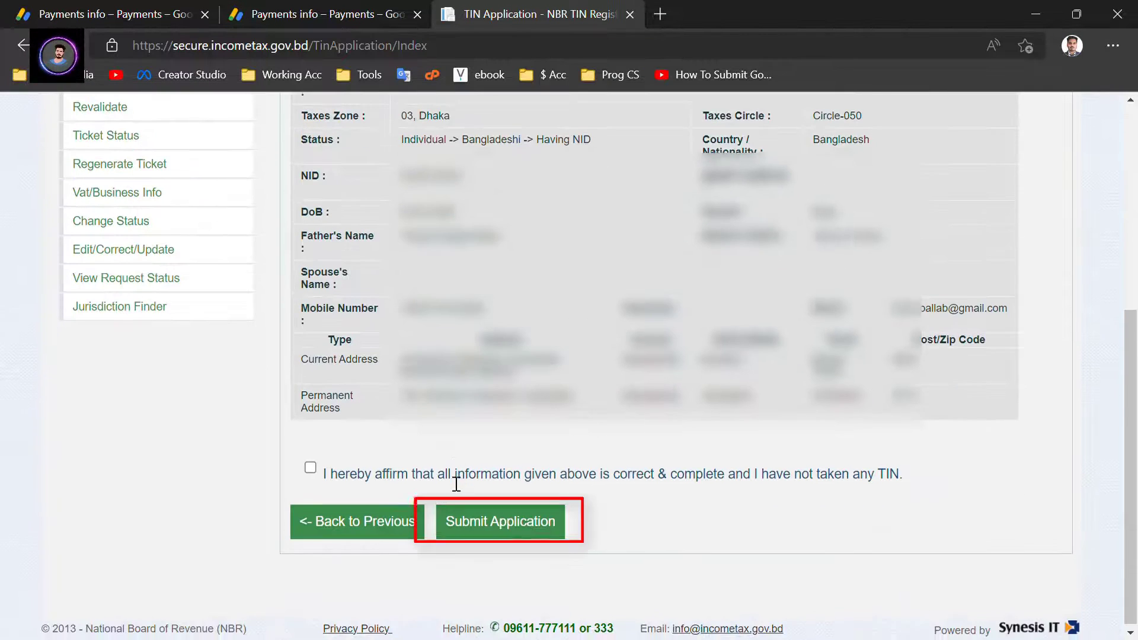
{"action": "left_click", "coordinate": [311, 466]}
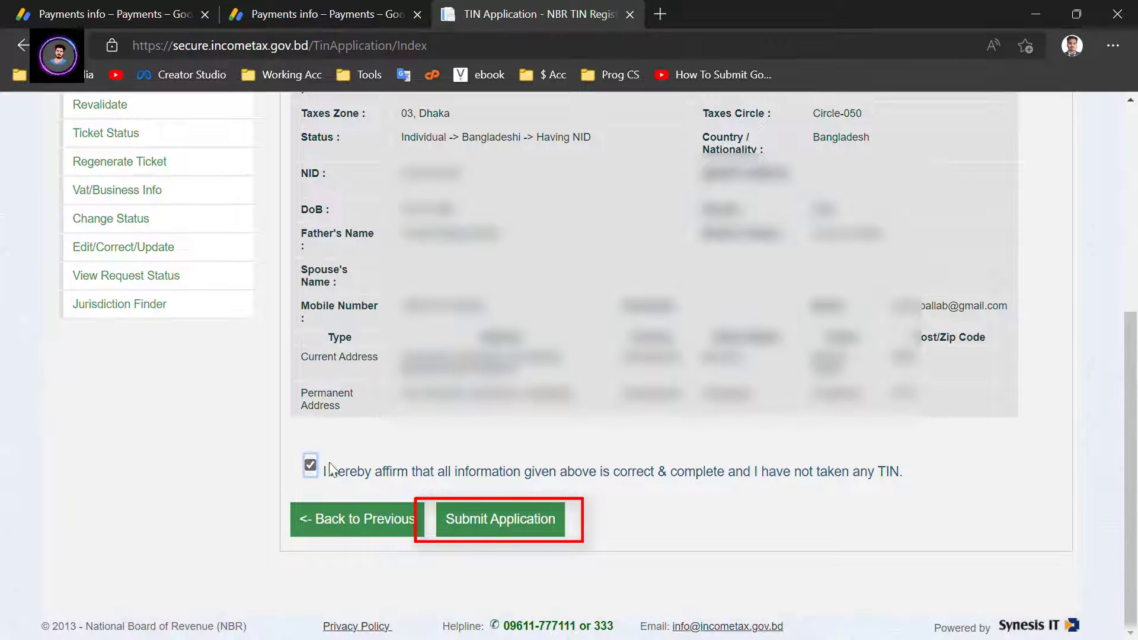
{"action": "left_click", "coordinate": [504, 521]}
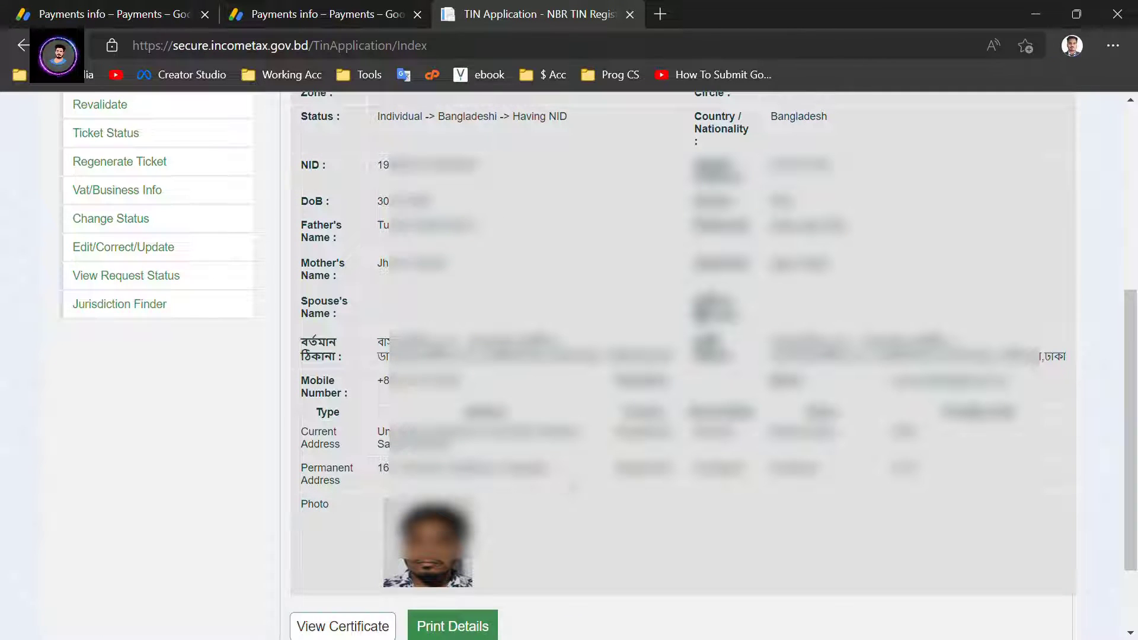
- Open and save the TIN certificate showing Taxes Circle-050, Zone 03, Dhaka
{"action": "scroll", "coordinate": [569, 356], "scroll_direction": "up", "scroll_amount": 5}
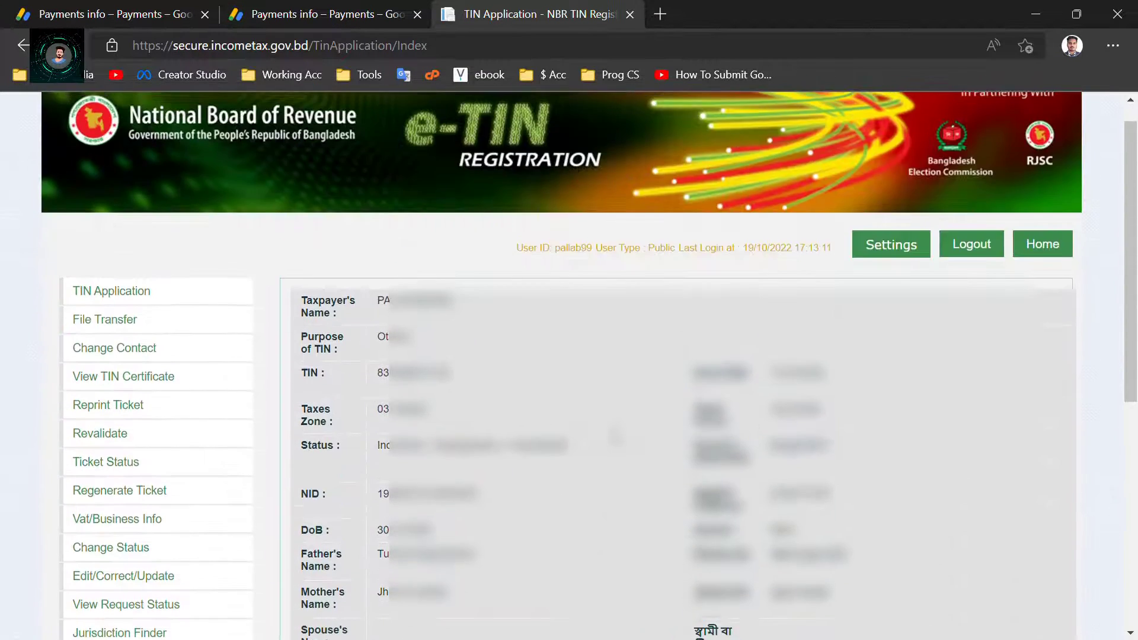
{"action": "scroll", "coordinate": [569, 356], "scroll_direction": "down", "scroll_amount": 5}
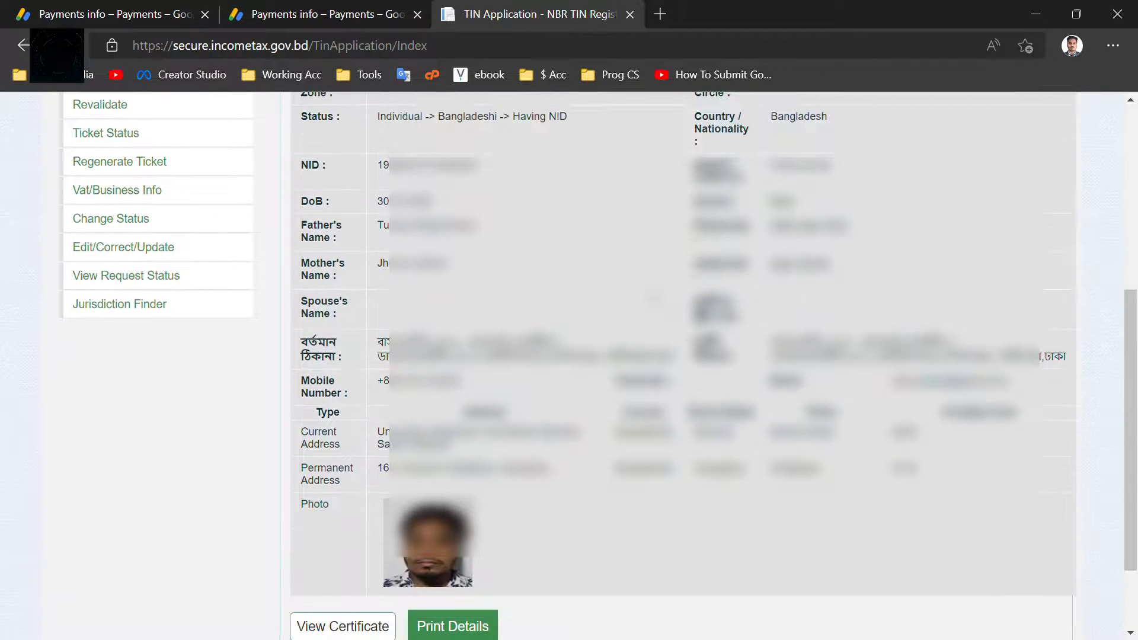
{"action": "scroll", "coordinate": [569, 356], "scroll_direction": "down", "scroll_amount": 2}
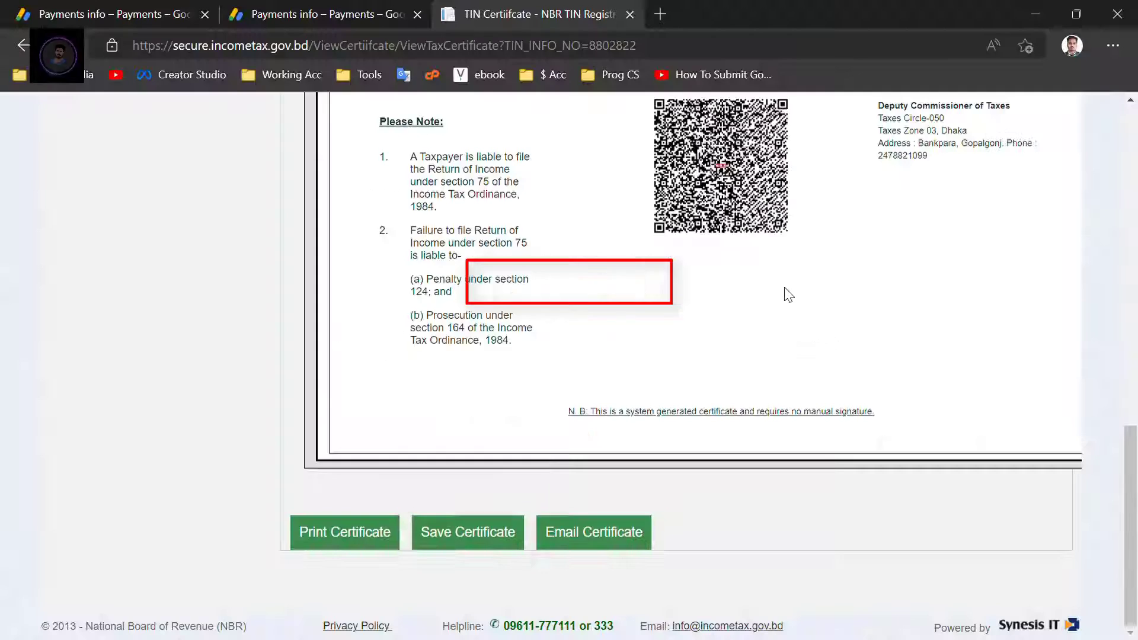
{"action": "left_click", "coordinate": [479, 537]}
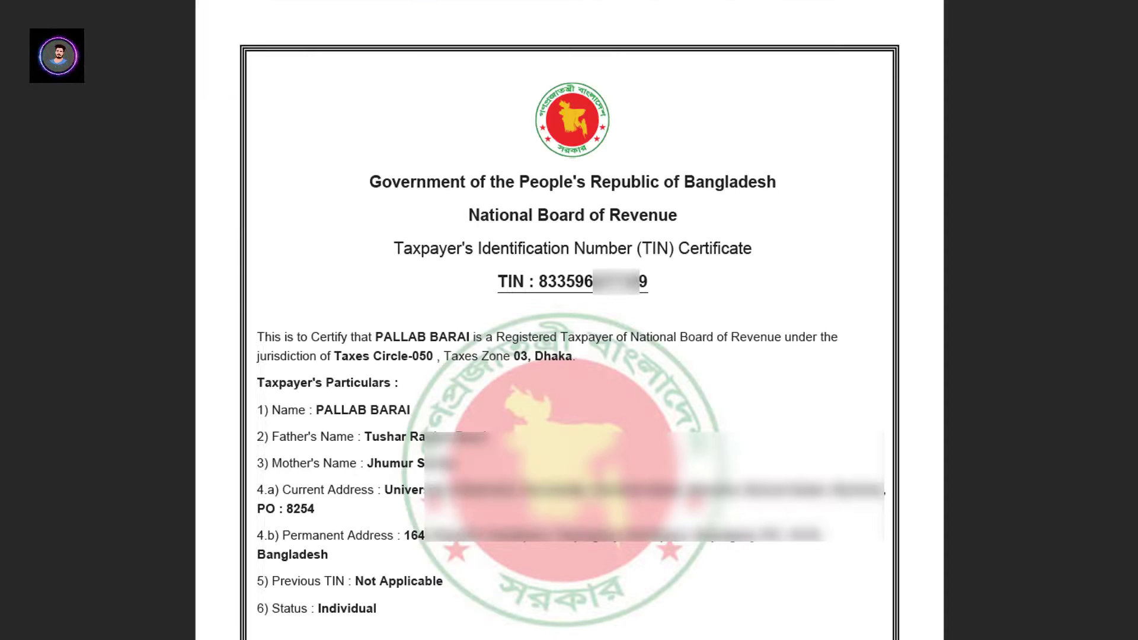